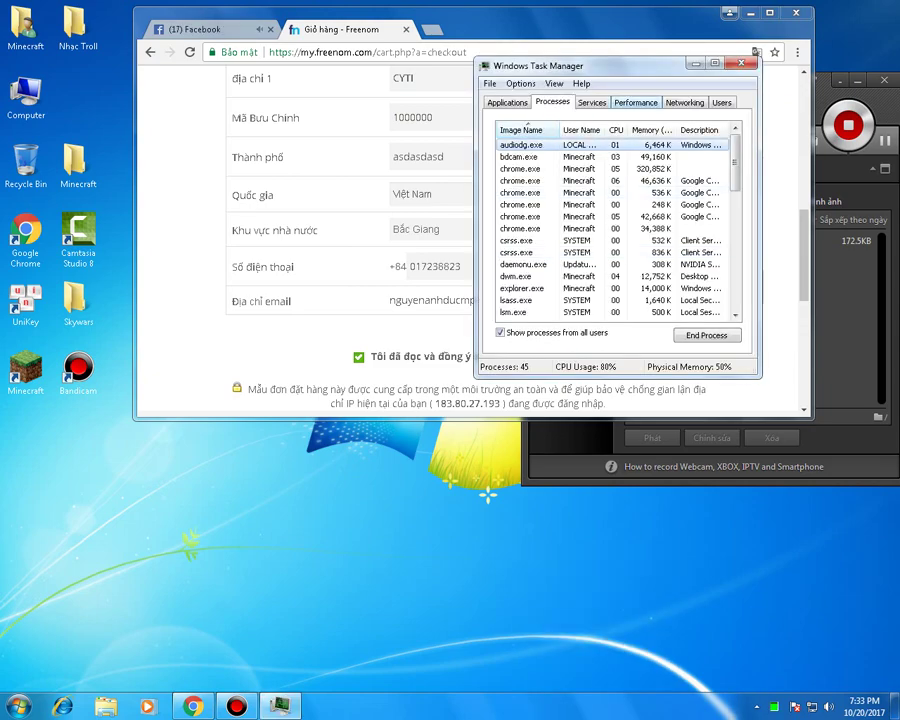
- Switch Task Manager to its CPU and memory performance graphs
key(ctrl+Tab)
key(ctrl+Tab)
- Move Task Manager further right and switch Chrome to the Facebook tab
drag(540, 65, 682, 54)
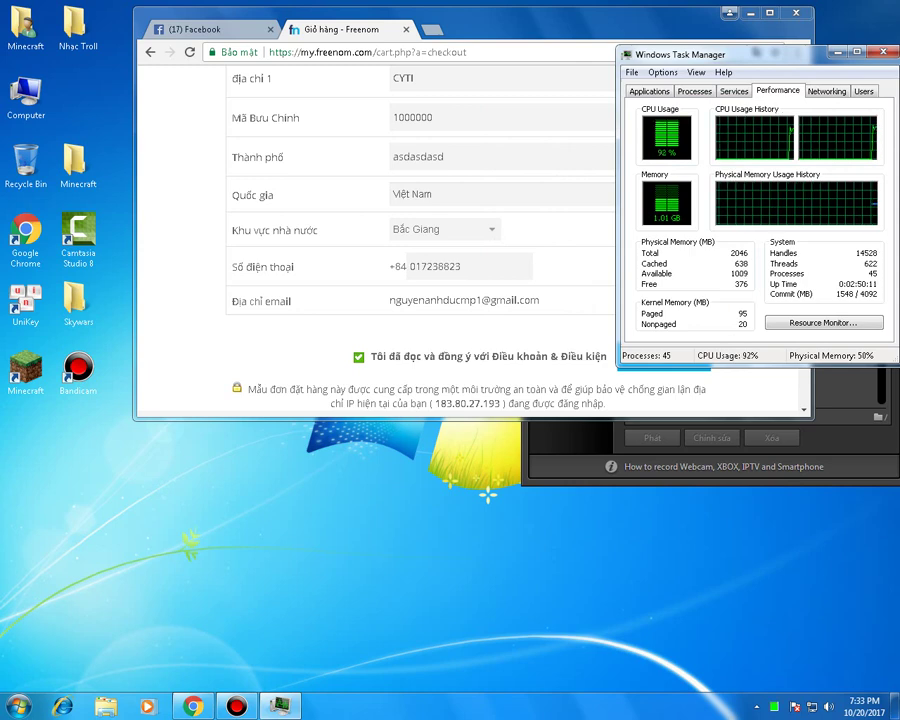
right_click(192, 204)
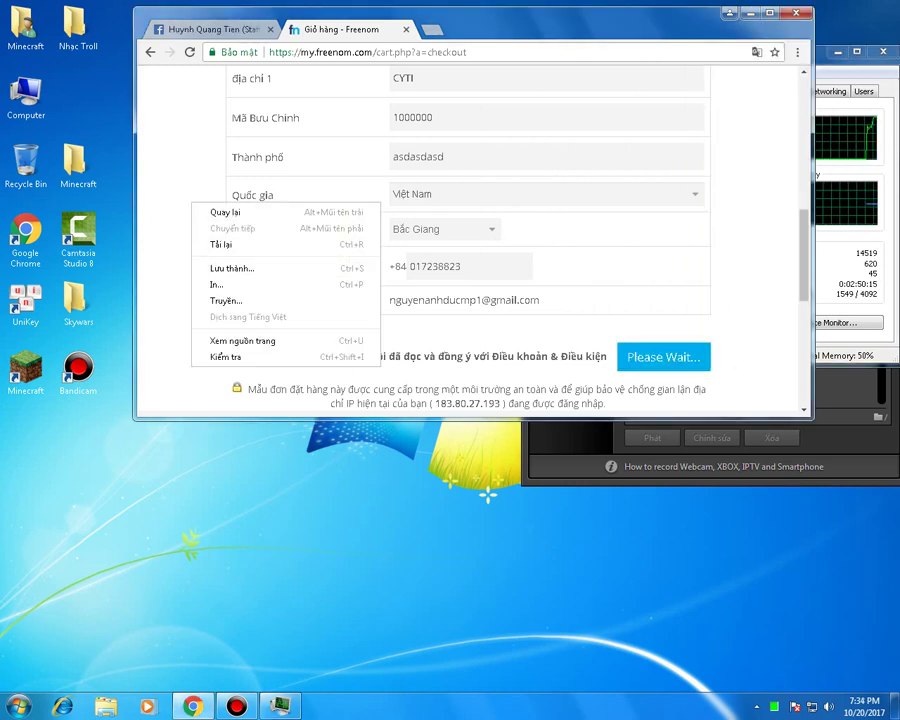
key(Escape)
key(ctrl+Tab)
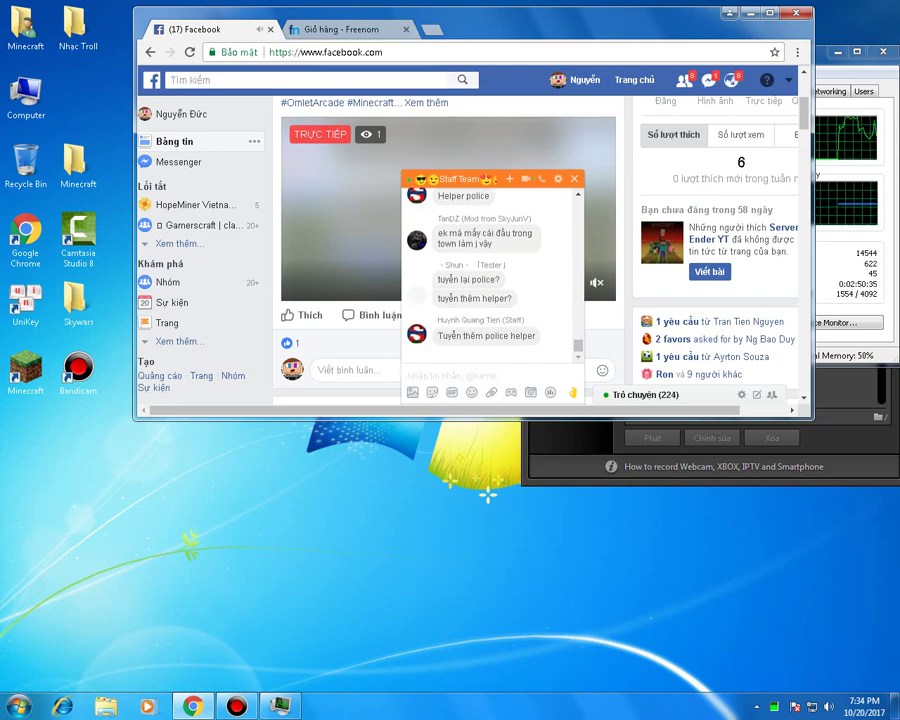
- Send 'Mấy người kia ít online' to the Staff Team group chat
text(Maay)
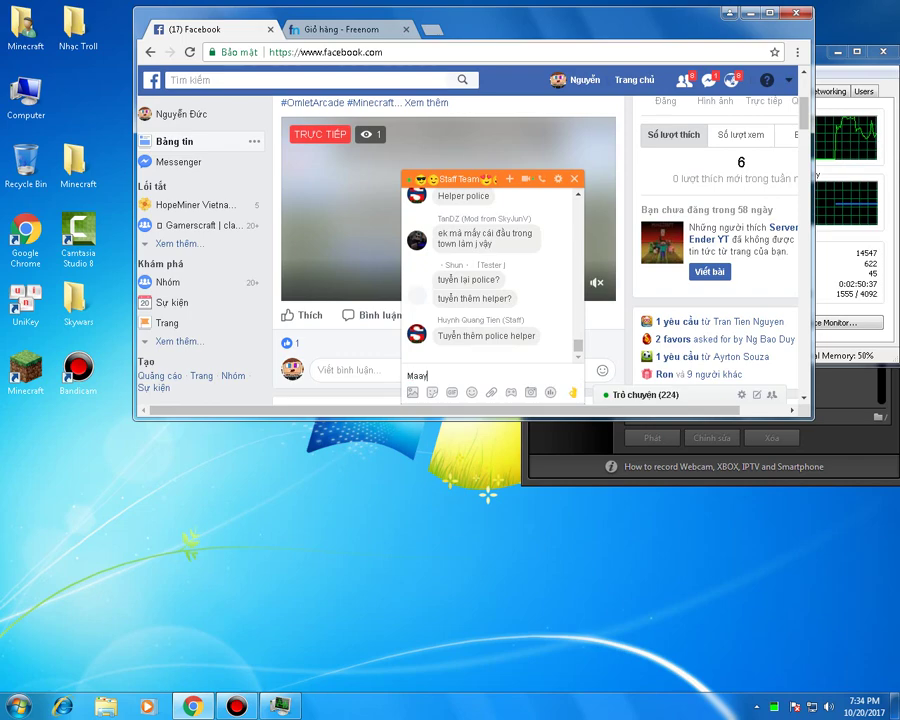
text(ấy ng)
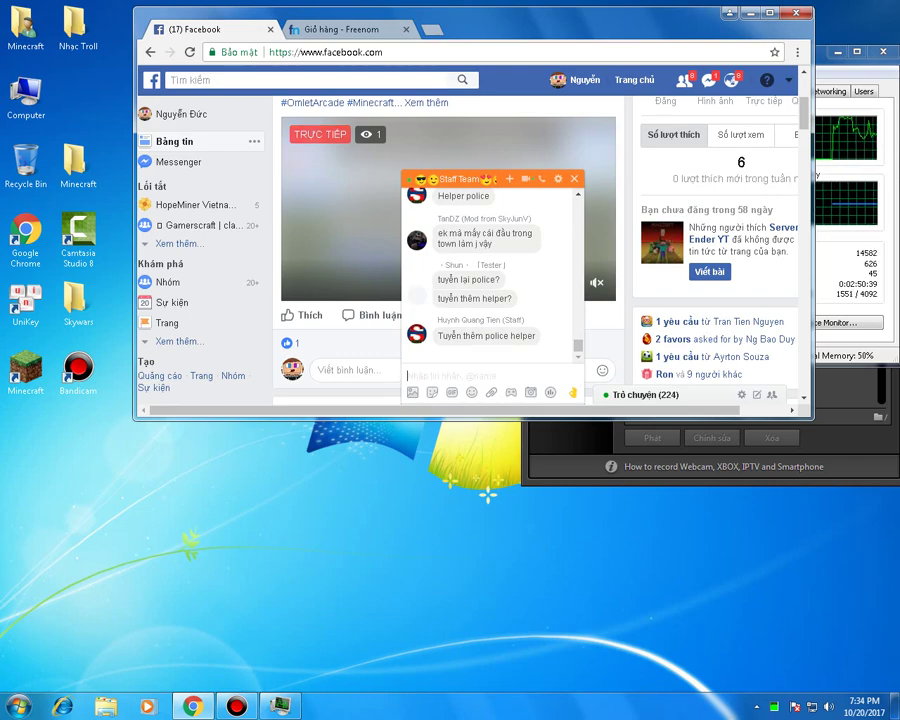
text(ười kia)
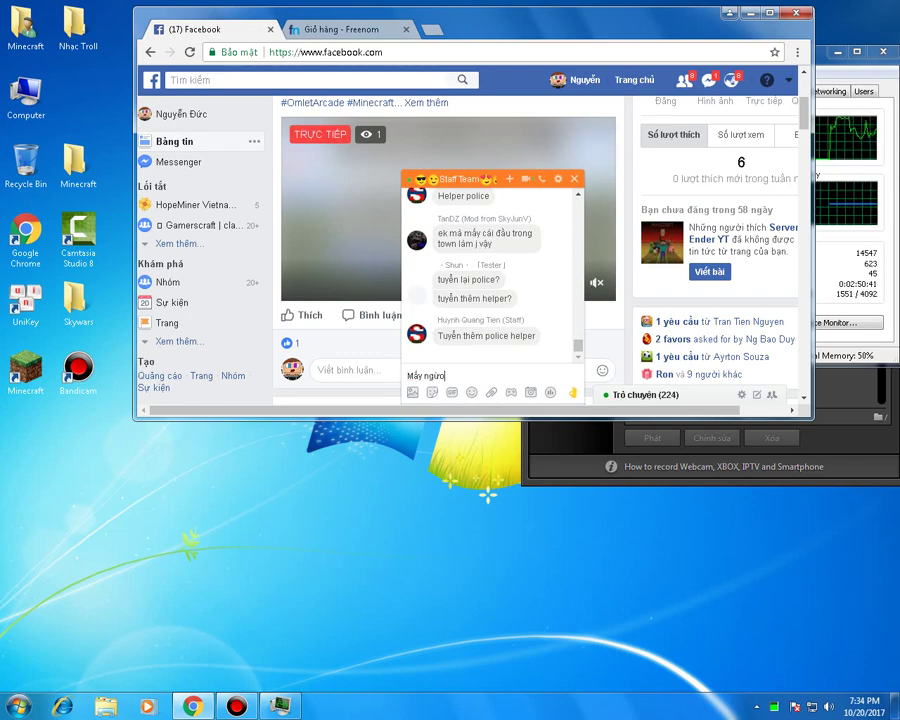
text( ít)
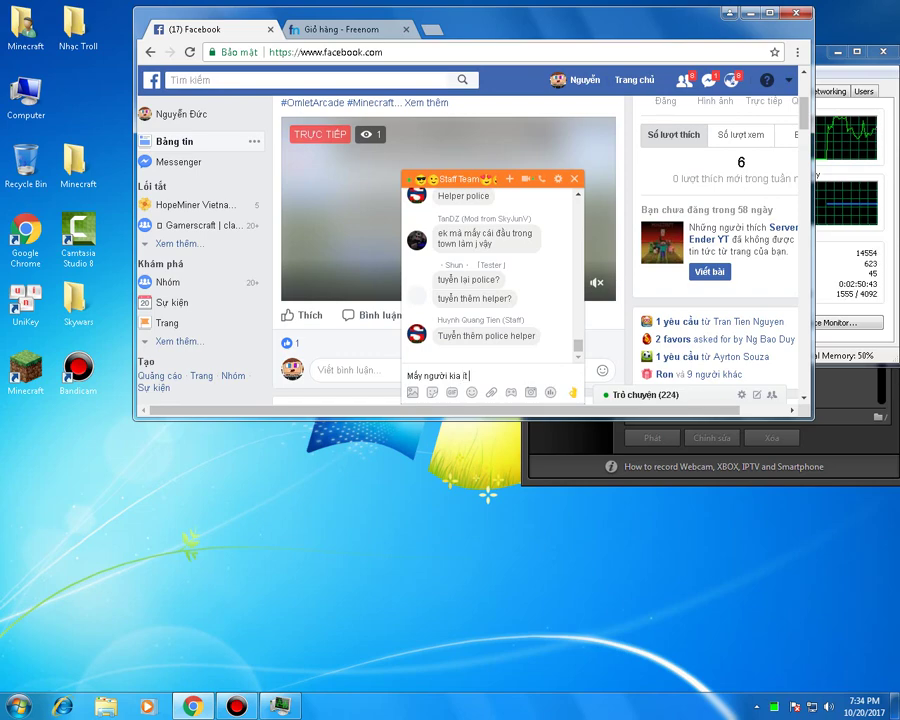
text( online)
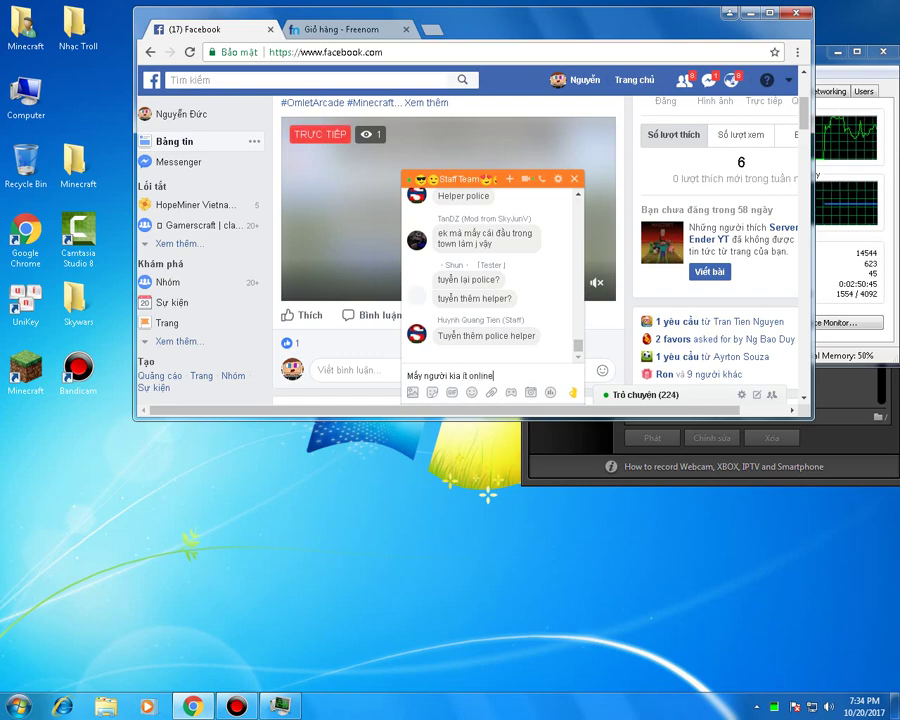
key(Return)
- Return to the Freenom checkout, check the site permissions, and reload the page
key(ctrl+Tab)
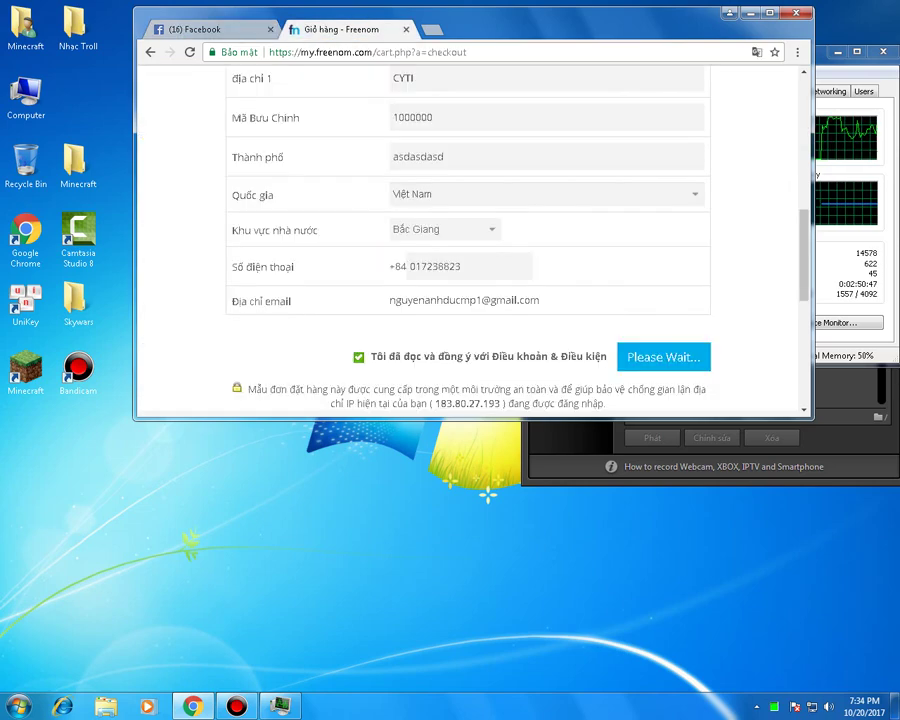
right_click(715, 170)
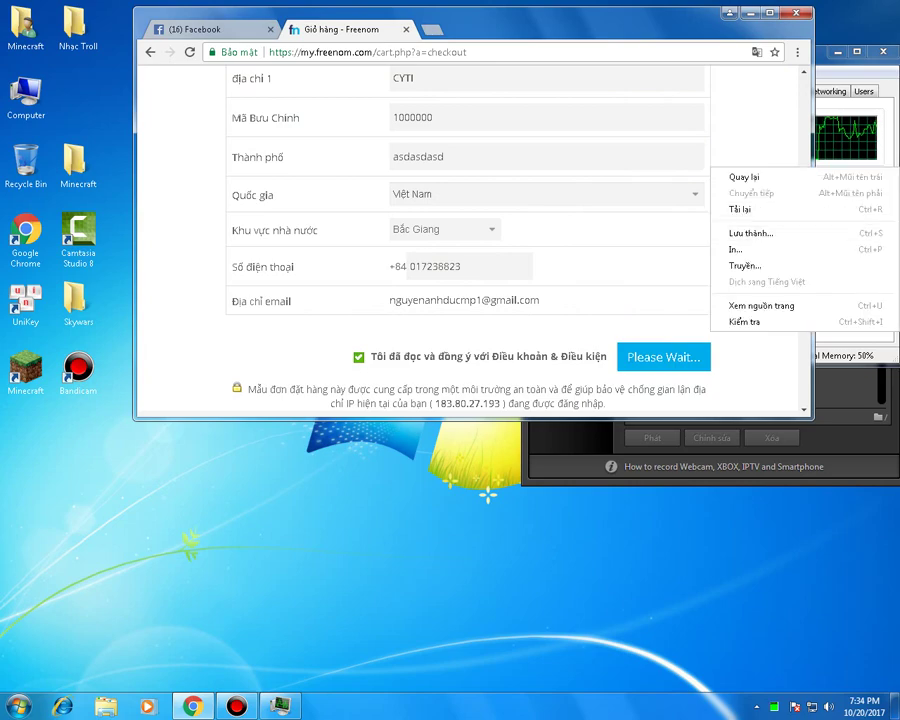
scroll(715, 170, up, 3)
scroll(470, 240, up, 4)
scroll(470, 240, down, 2)
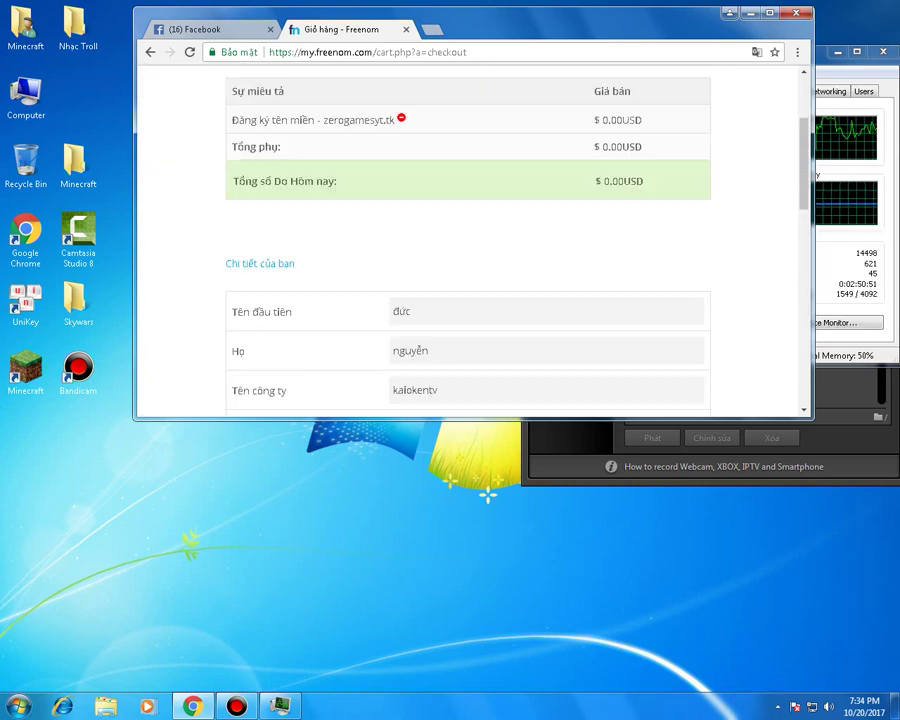
scroll(470, 240, up, 2)
scroll(470, 240, down, 5)
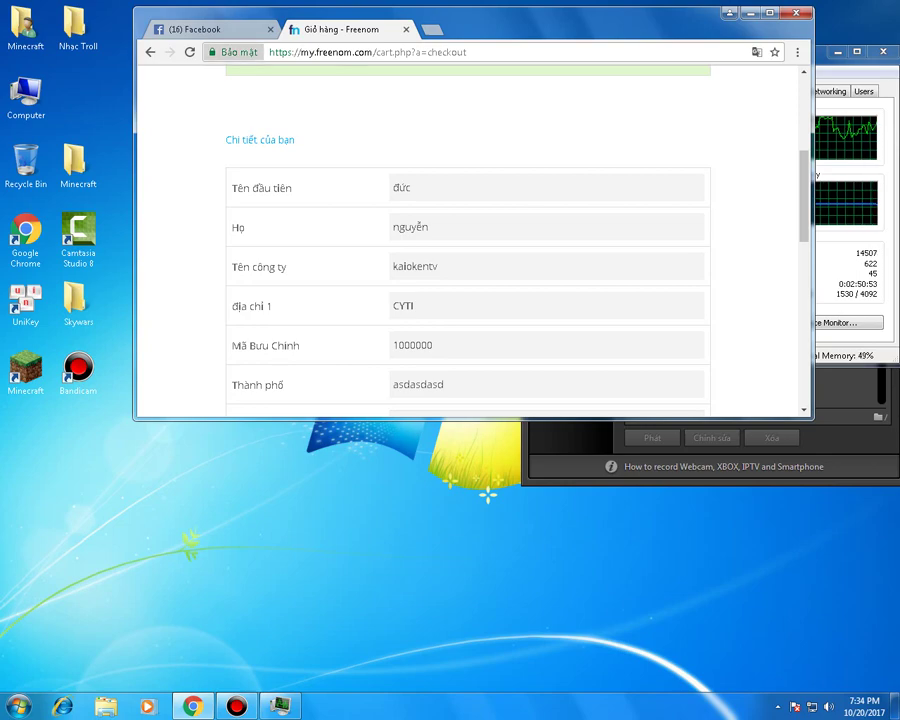
click(232, 51)
click(417, 162)
key(Escape)
key(Escape)
scroll(470, 240, down, 10)
click(663, 233)
scroll(470, 240, down, 3)
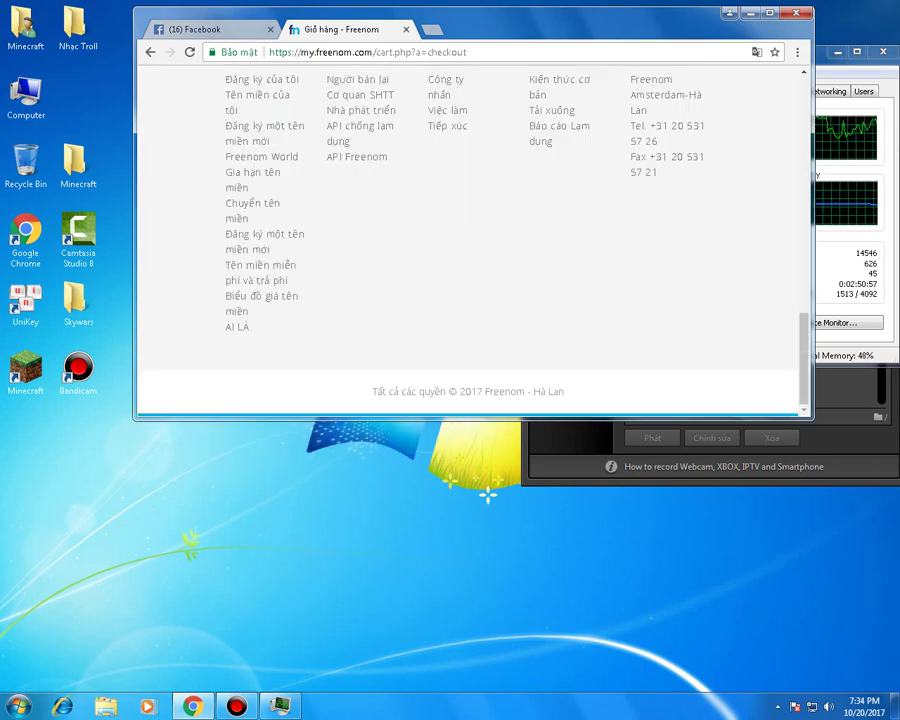
scroll(470, 240, up, 3)
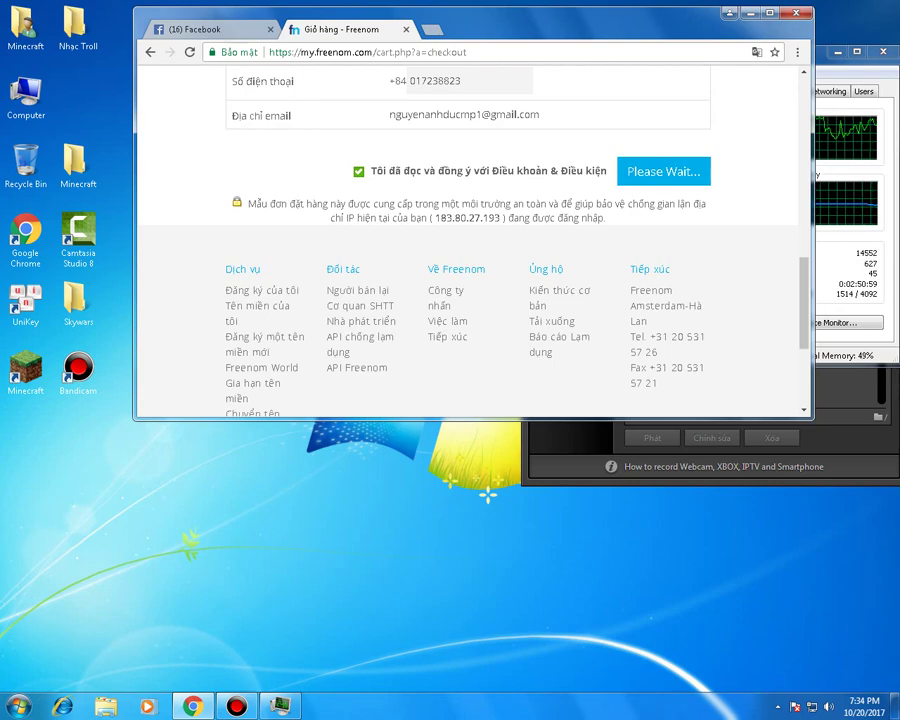
key(ctrl+l)
key(Return)
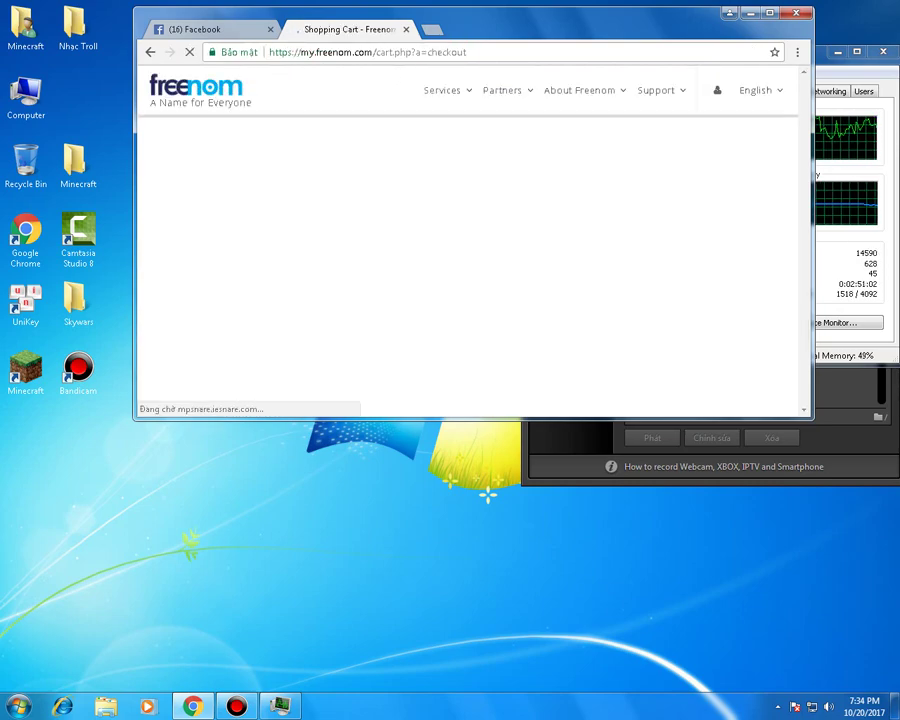
- Fill the address as 'hà nội', zip code 10000 and city 'hà nội'
scroll(470, 240, up, 5)
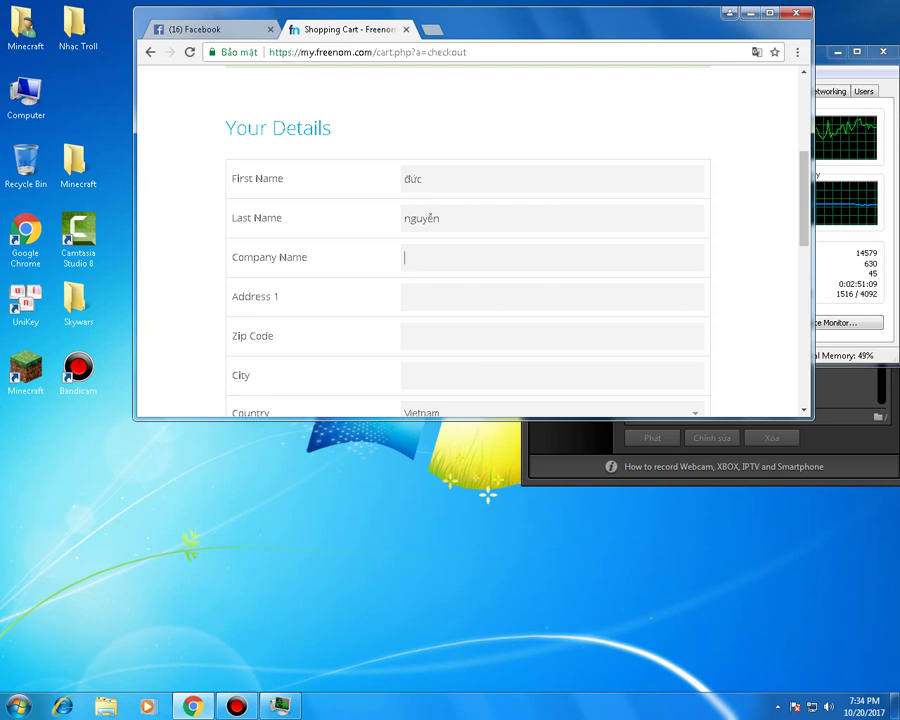
text(insadaha nội)
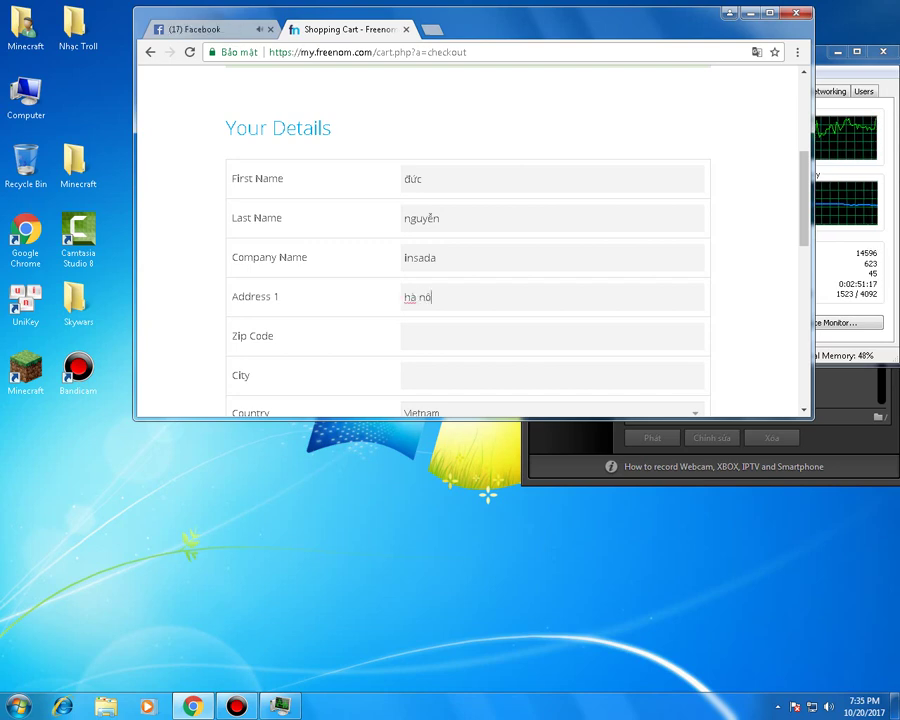
click(404, 336)
text(10000)
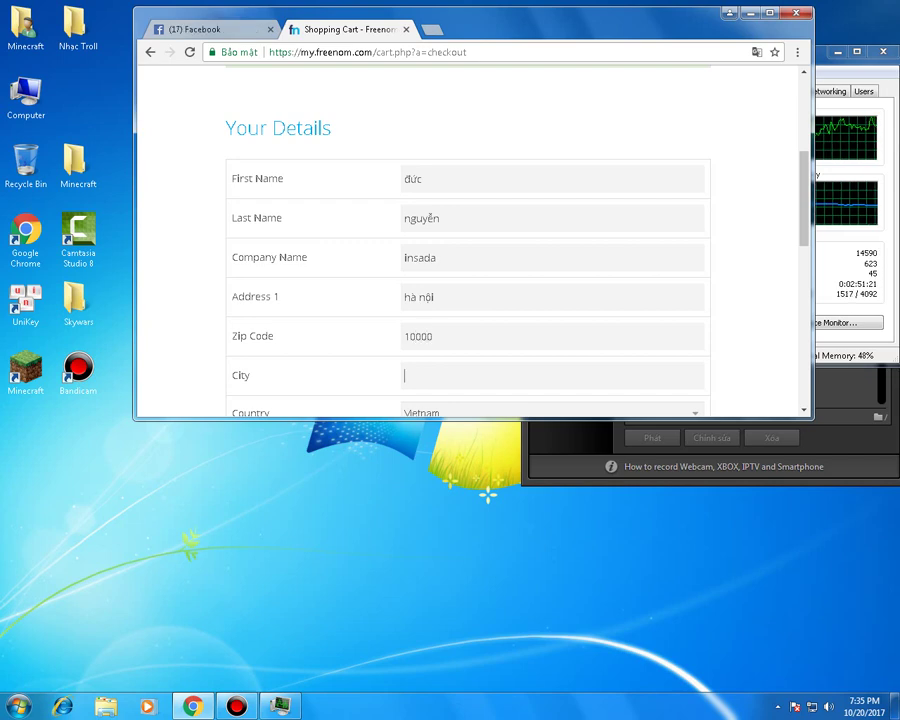
text(hà nội)
- Choose Ha Noi as State/Region, enter the phone number, and accept the Terms & Conditions
scroll(470, 240, down, 3)
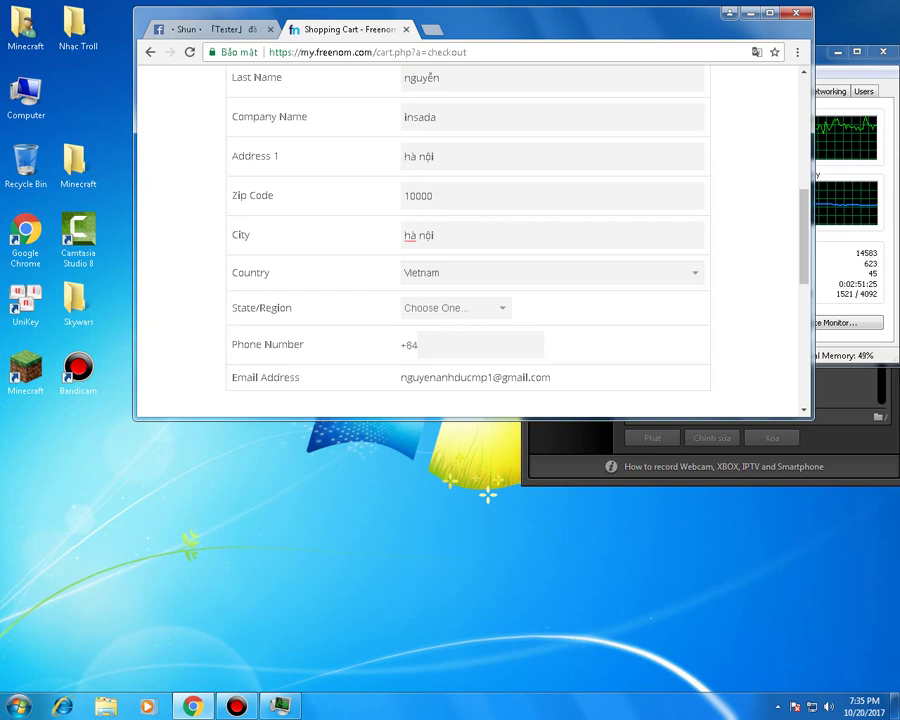
click(455, 307)
scroll(440, 383, down, 6)
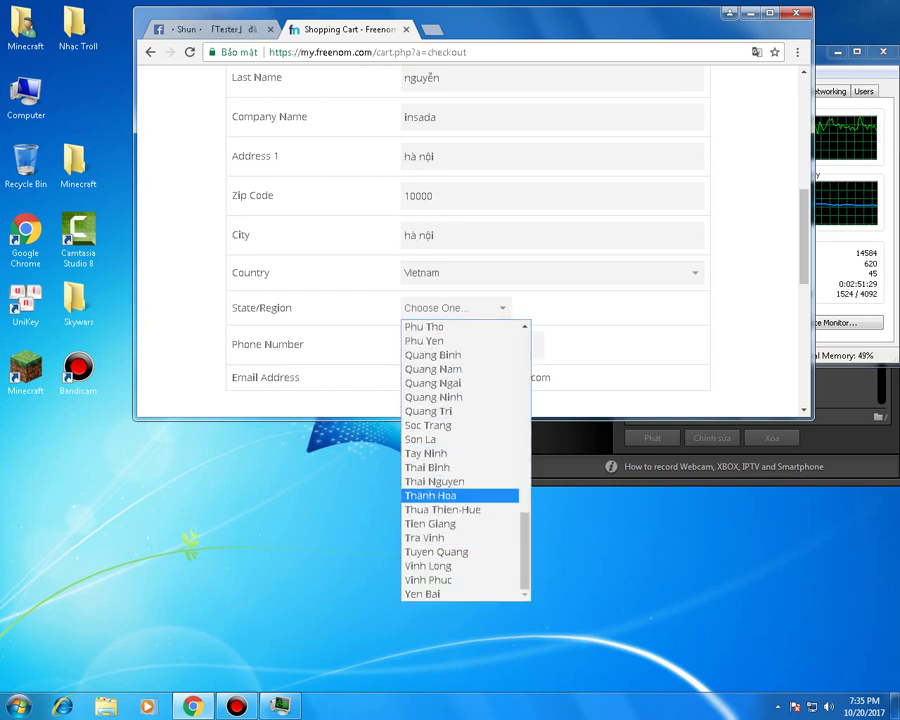
scroll(465, 460, up, 7)
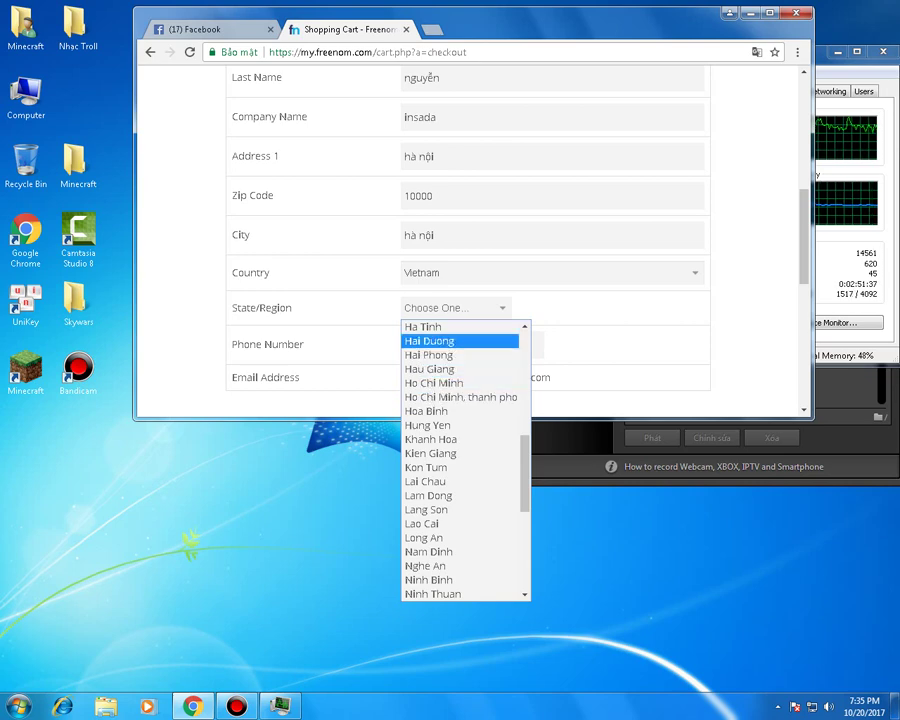
scroll(430, 341, up, 3)
click(420, 439)
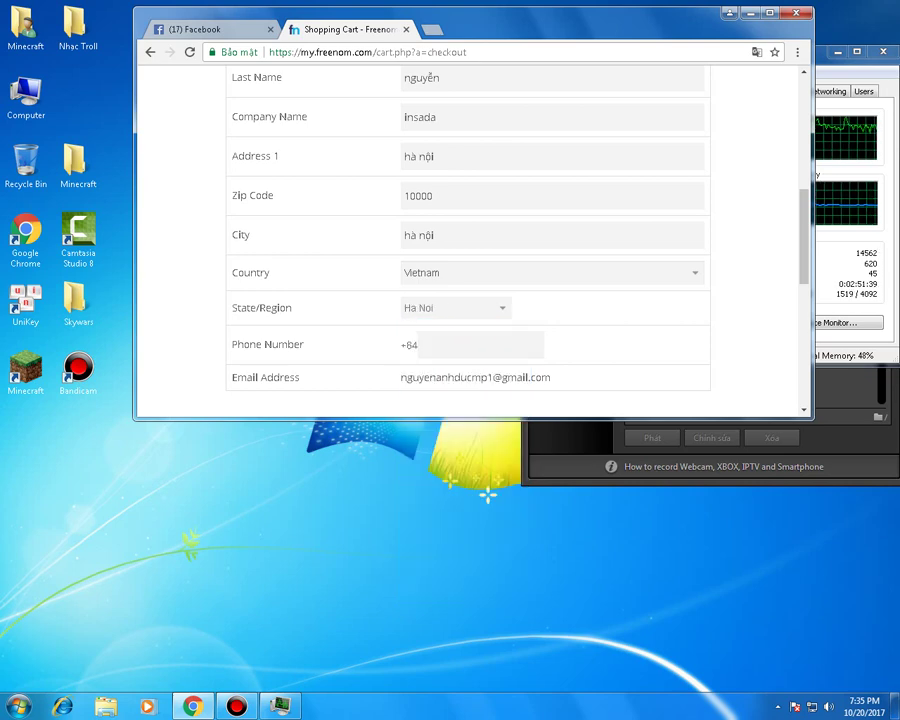
click(421, 344)
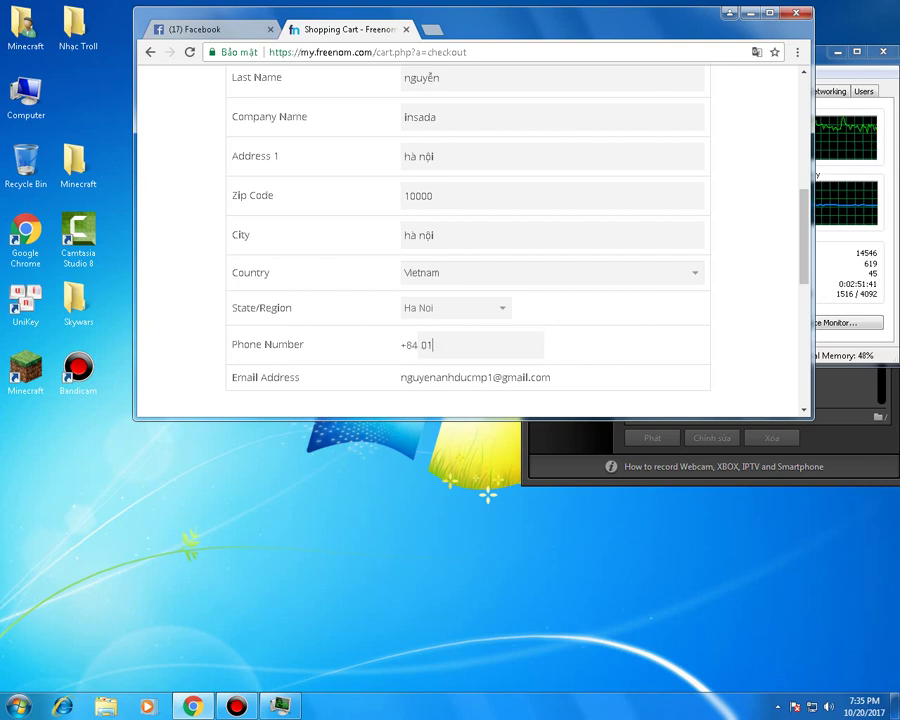
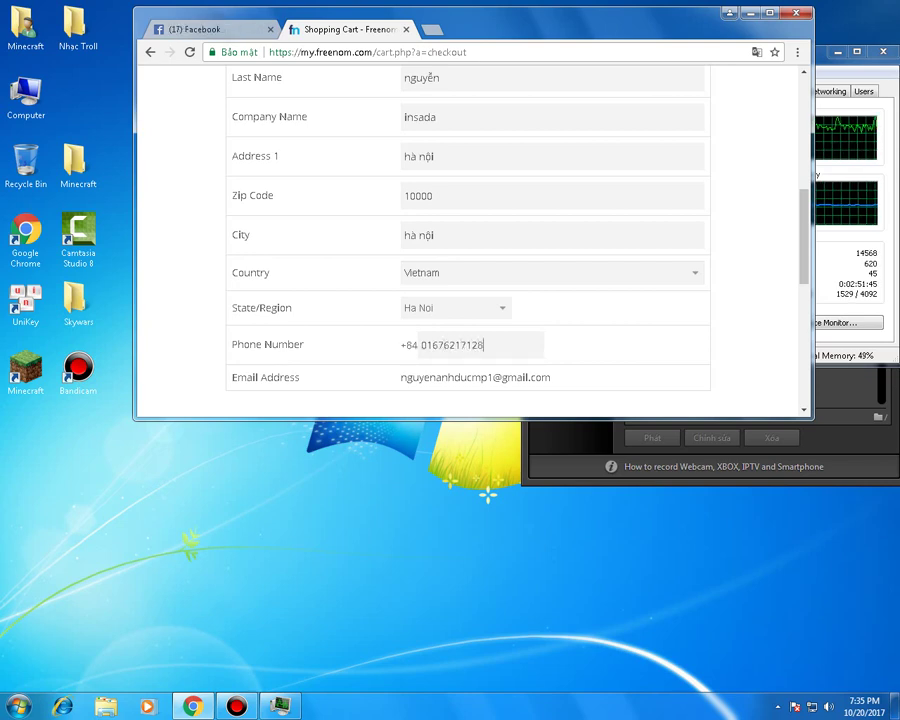
scroll(487, 492, up, 1)
scroll(487, 492, down, 2)
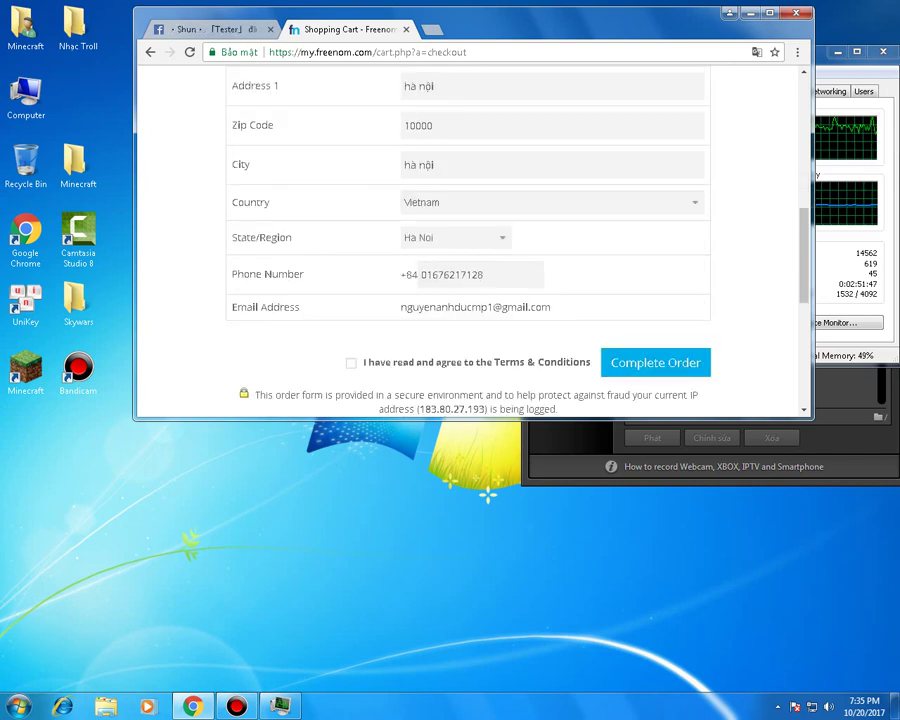
click(351, 362)
- Submit the domain order and translate the confirmation page into Vietnamese
key(Return)
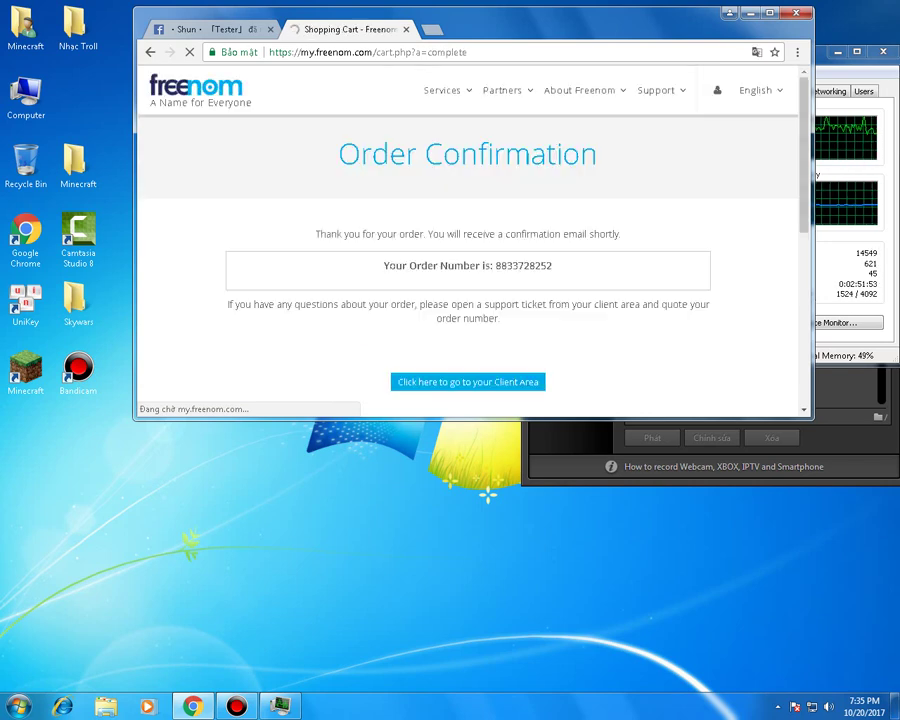
right_click(598, 212)
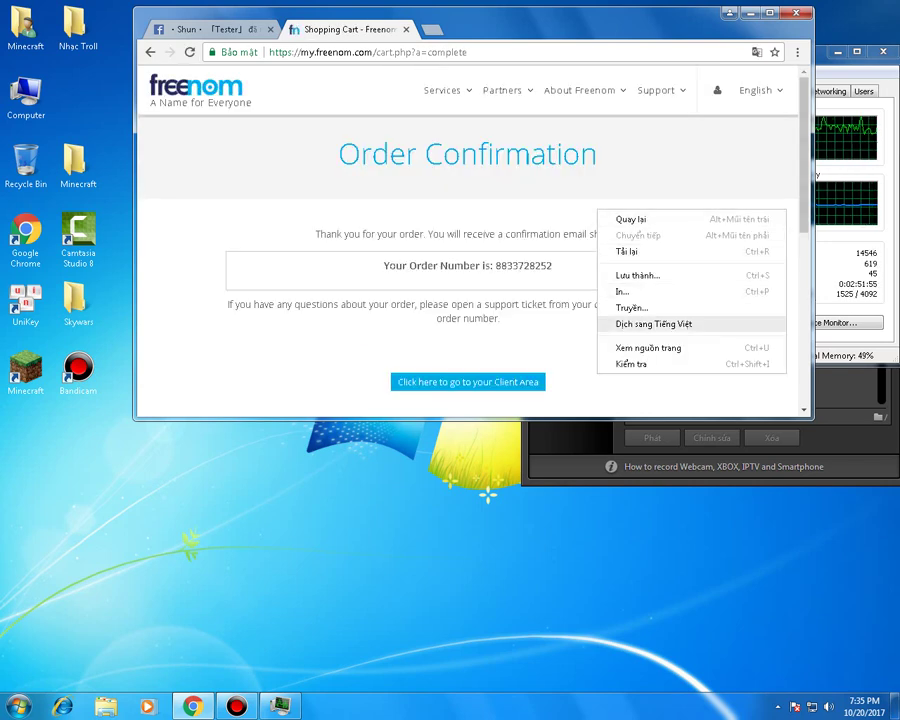
click(653, 323)
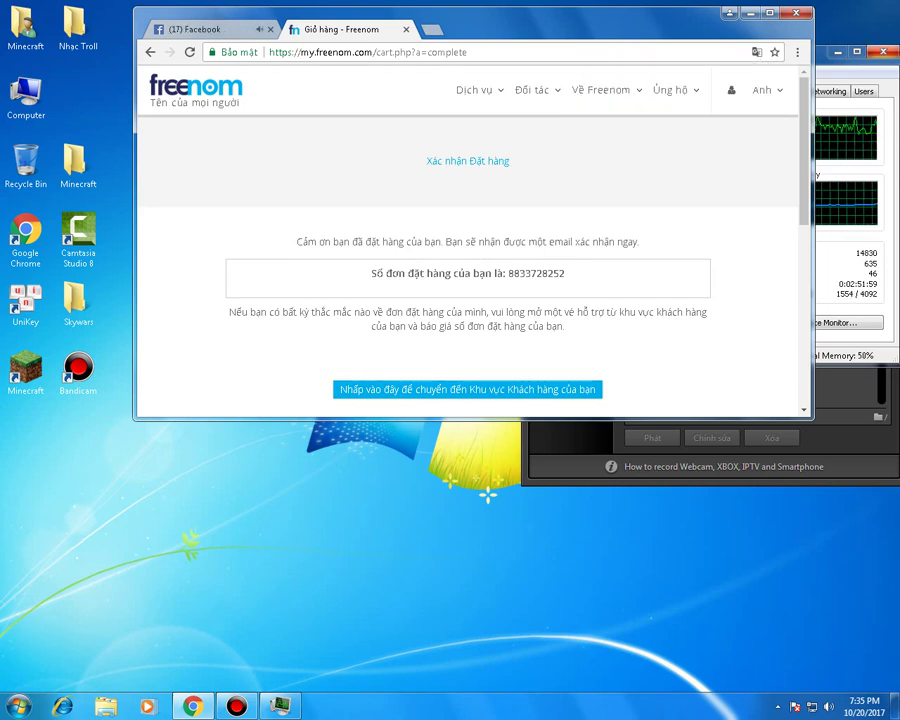
- Open My Domains and go to DNS management for zerogamesyt.tk
mouse_move(475, 89)
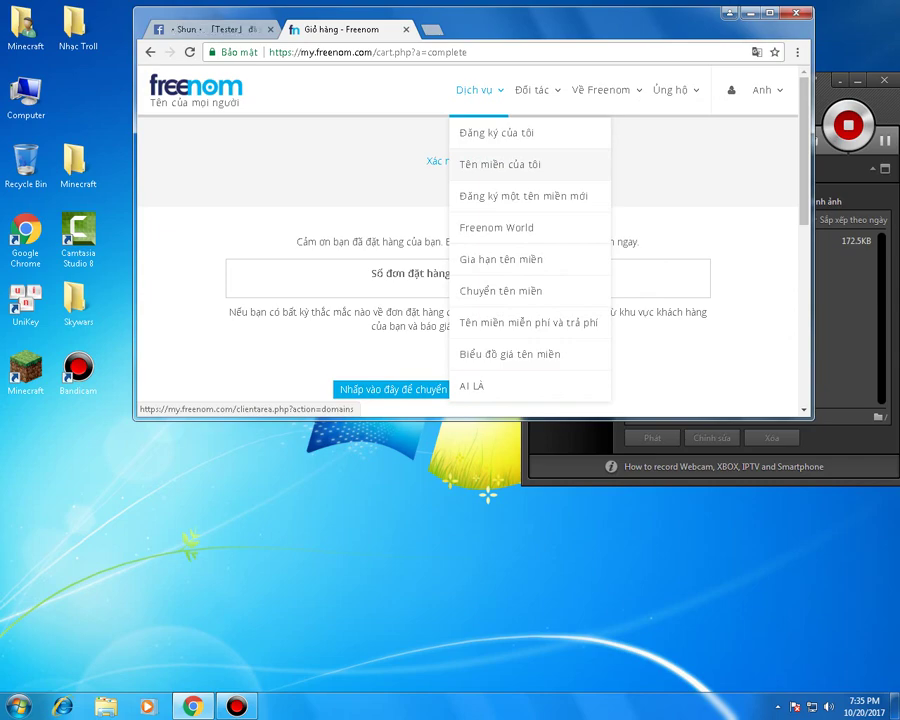
click(500, 164)
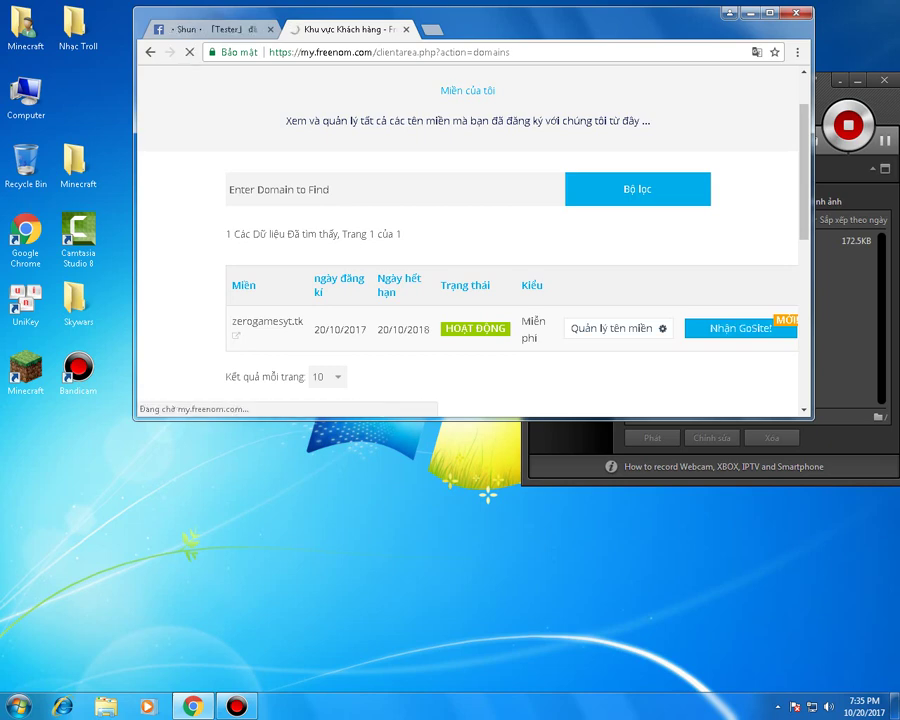
scroll(470, 250, down, 2)
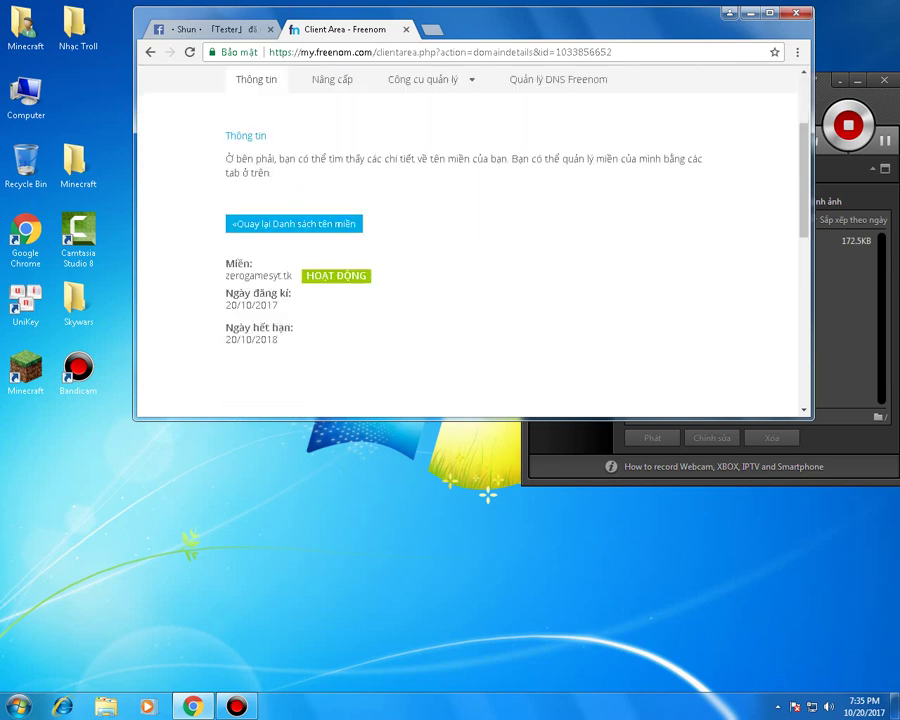
scroll(470, 250, up, 1)
drag(230, 149, 545, 149)
click(558, 149)
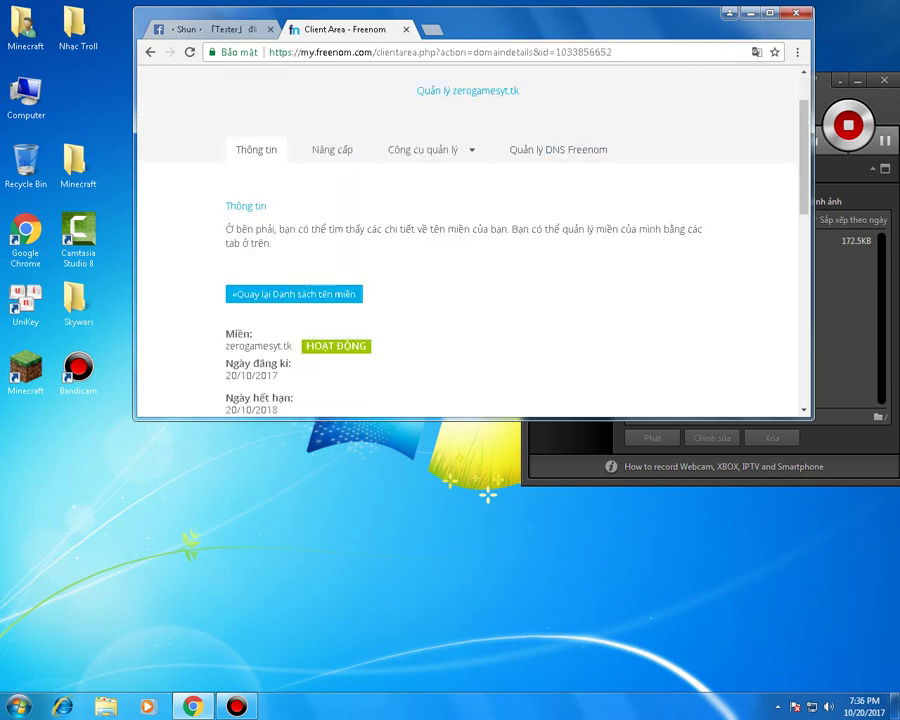
click(558, 149)
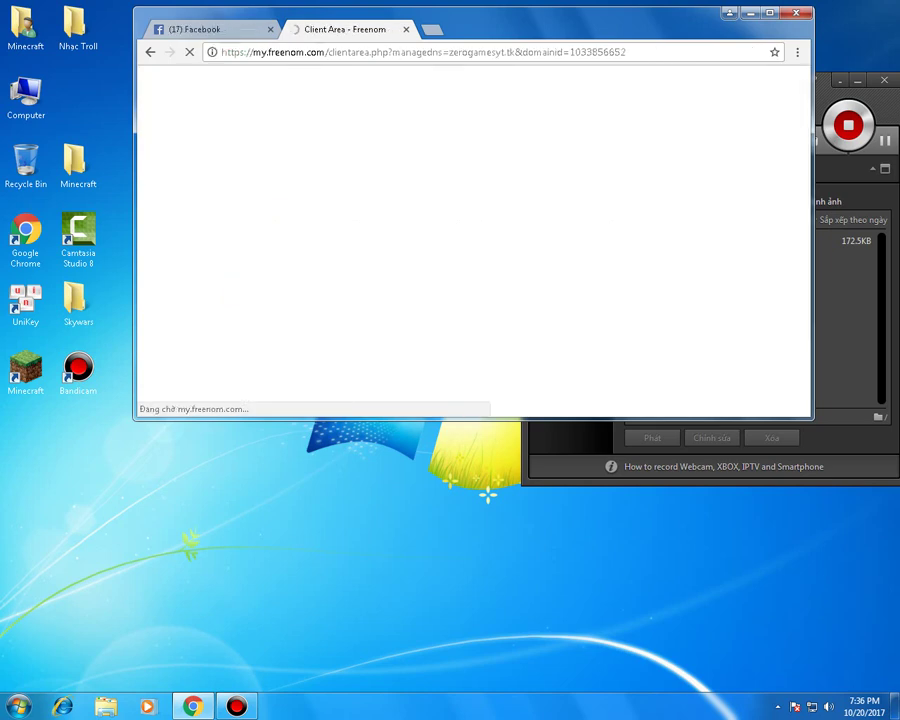
- Enter Minecraft as the new A record's name, then open a new browser tab
scroll(470, 240, down, 2)
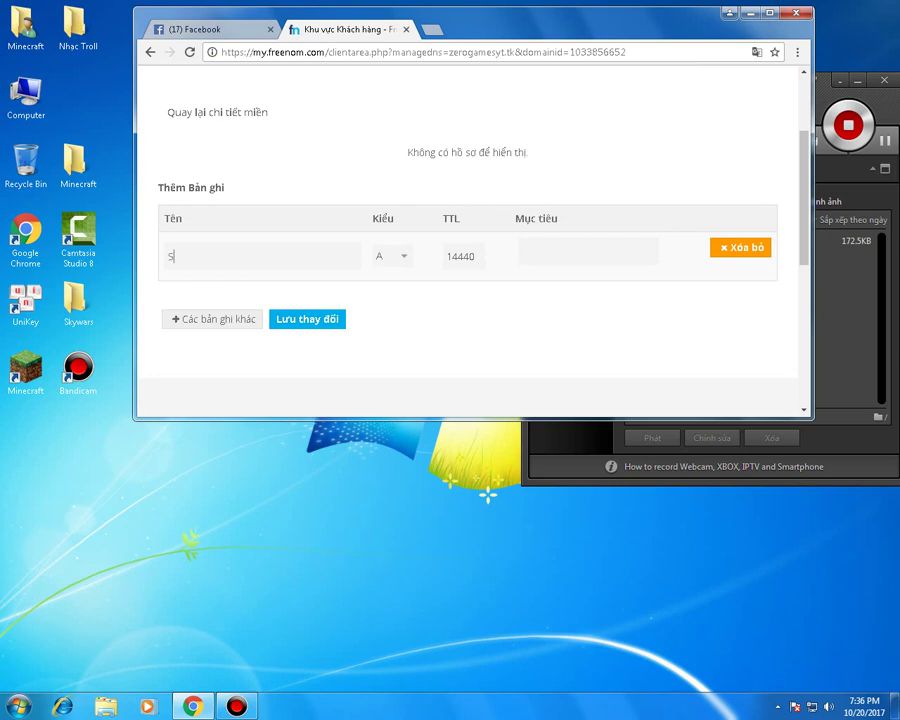
text(Minecraft)
key(ctrl+t)
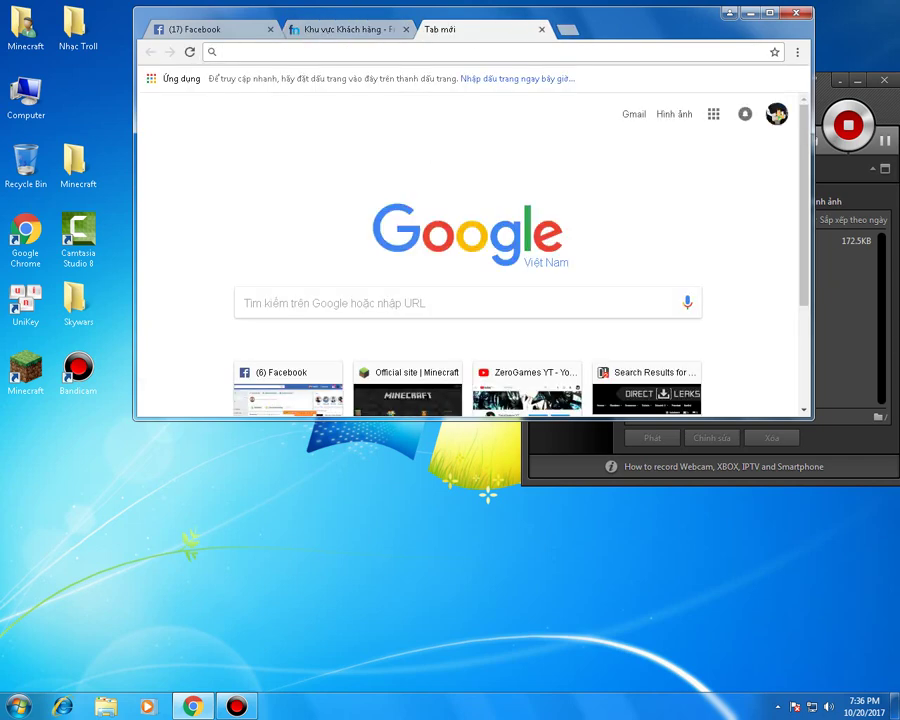
text(cheêc)
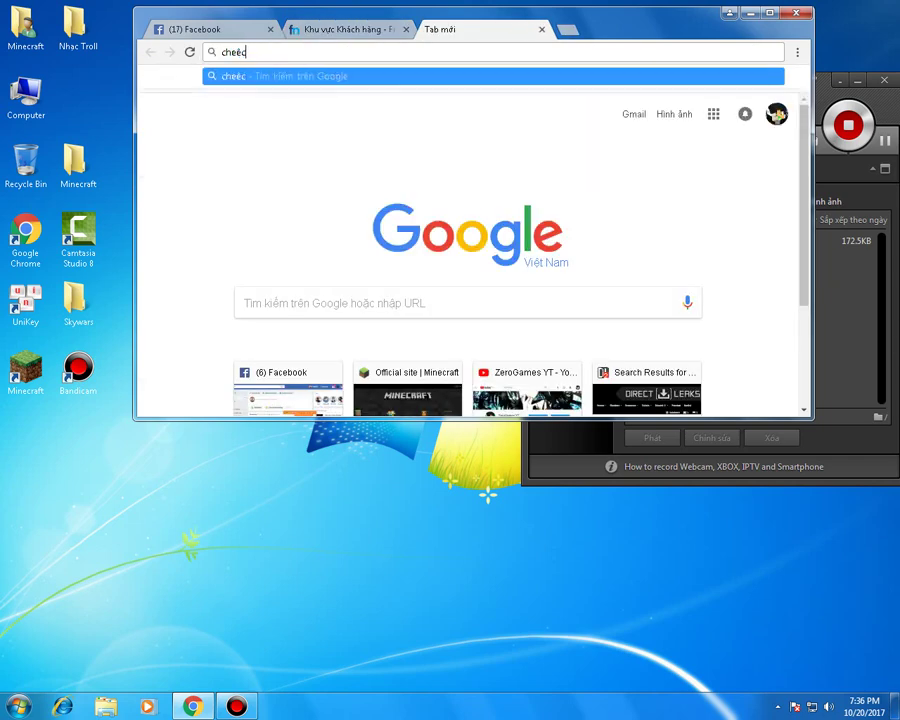
key(BackSpace)
key(Down)
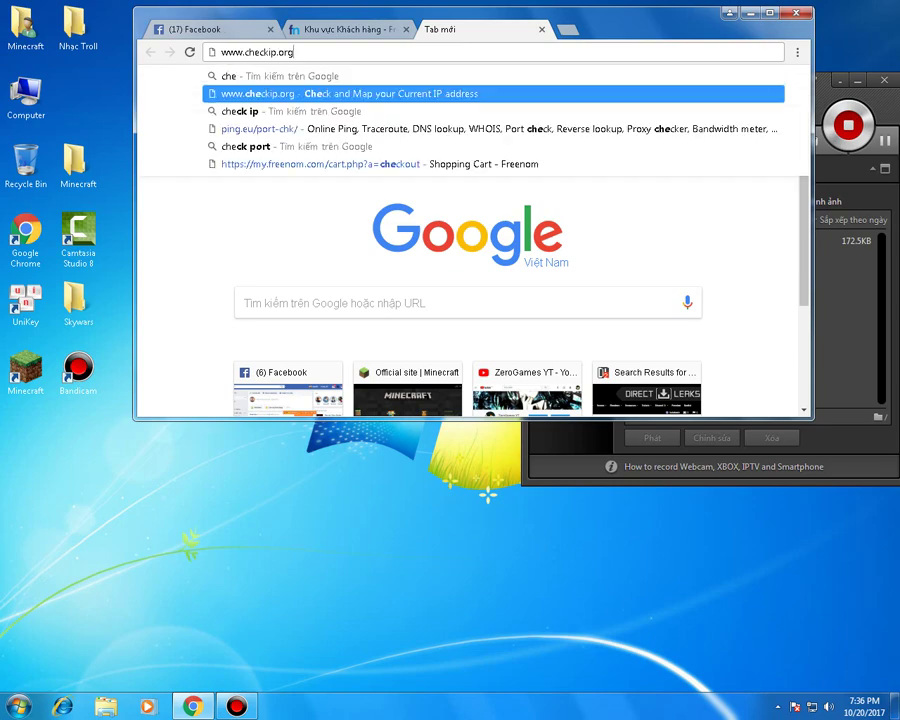
key(Return)
drag(722, 220, 495, 220)
right_click(538, 221)
click(570, 229)
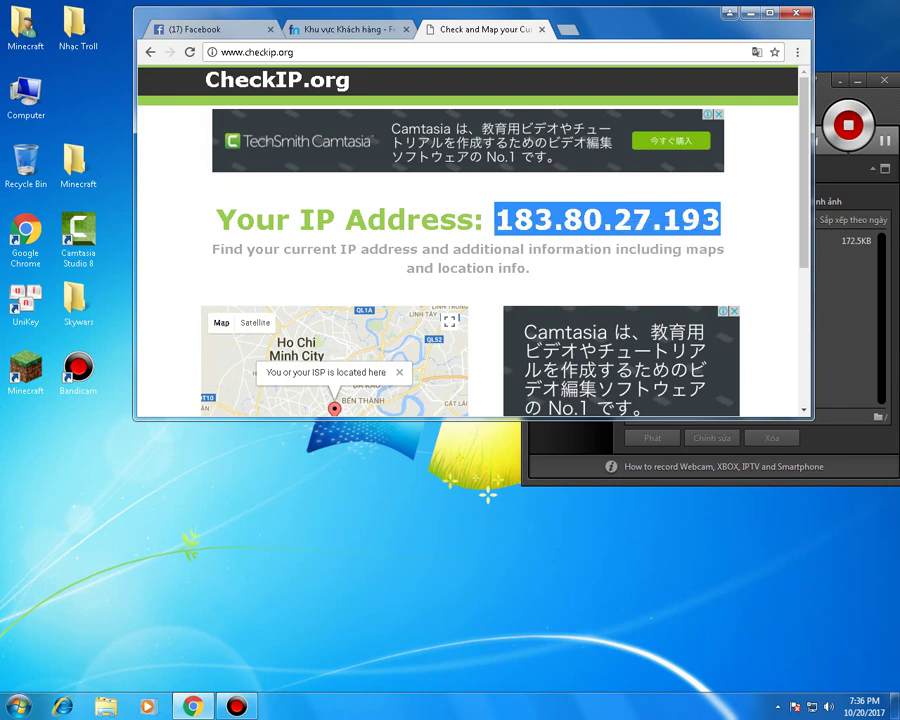
- Paste 183.80.27.193 into the Minecraft record's target field in Freenom
click(345, 29)
click(588, 251)
key(ctrl+v)
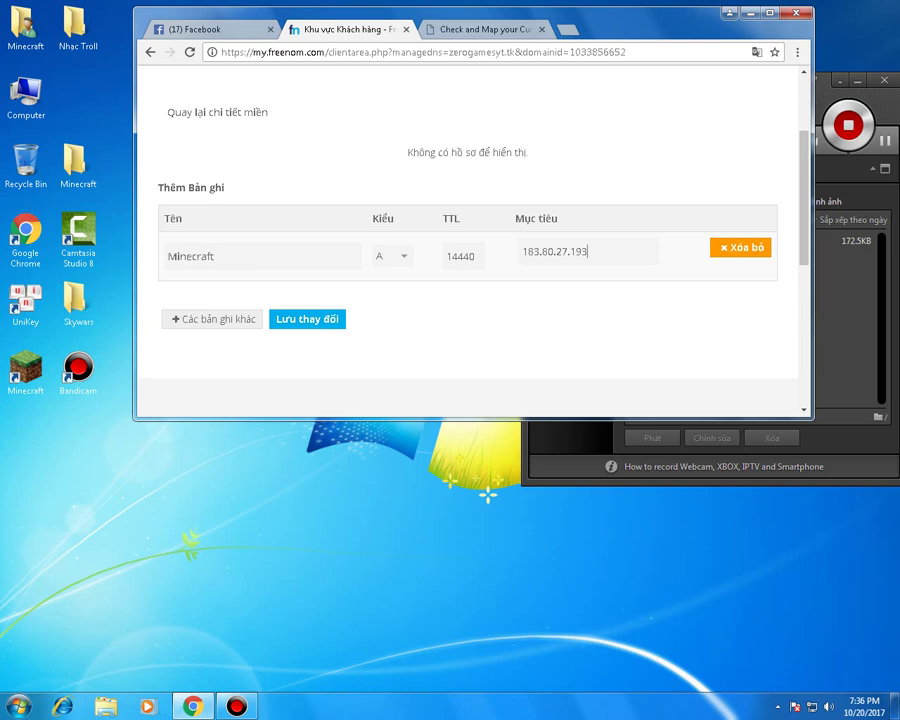
- Save the MINECRAFT A record, check the success message, and close the Freenom tab
key(Return)
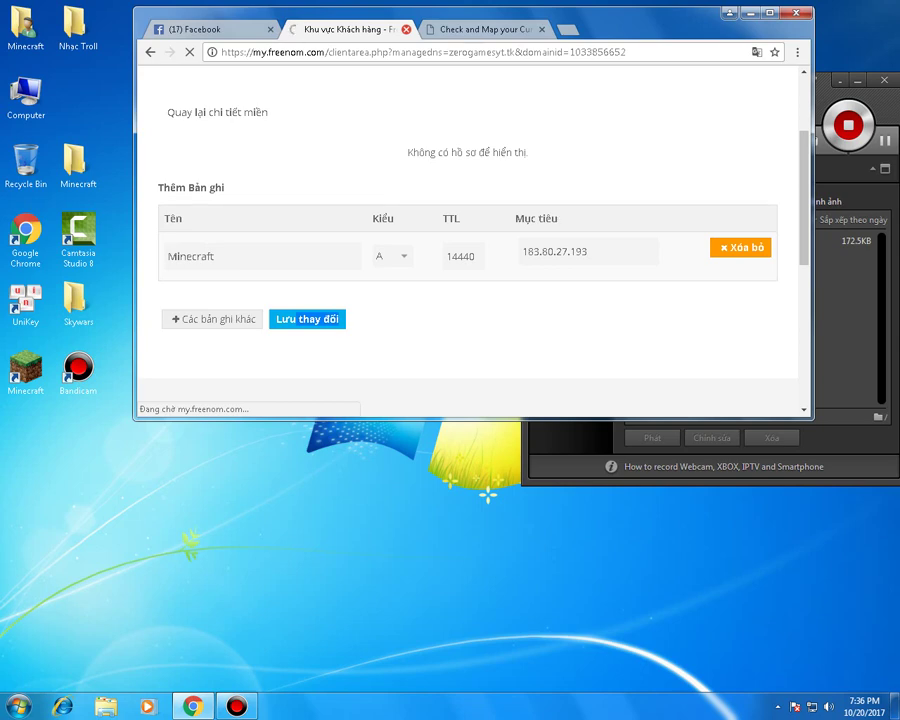
drag(287, 212, 157, 212)
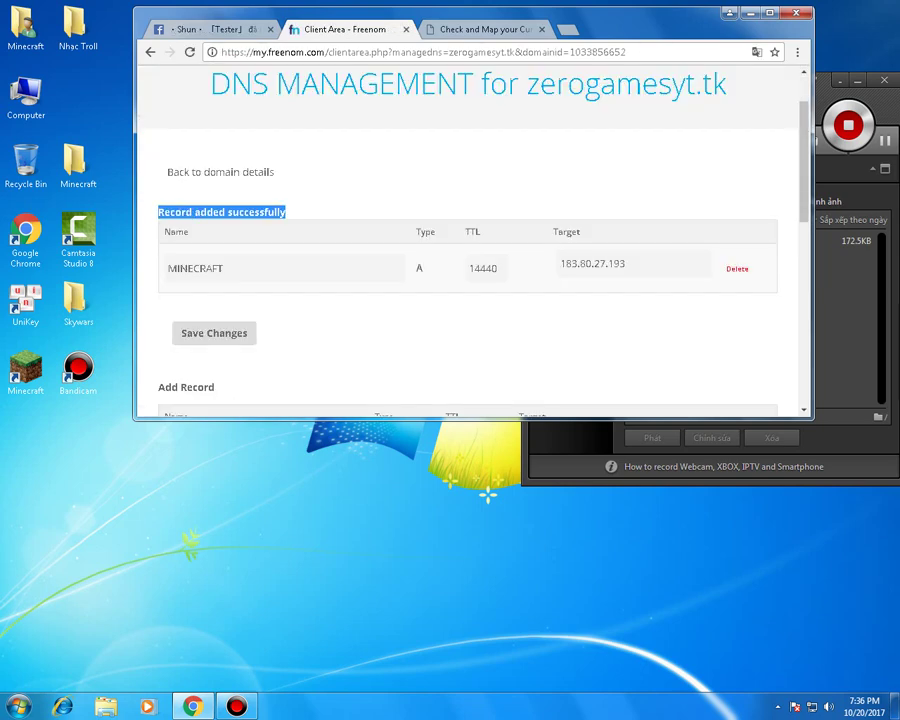
right_click(528, 127)
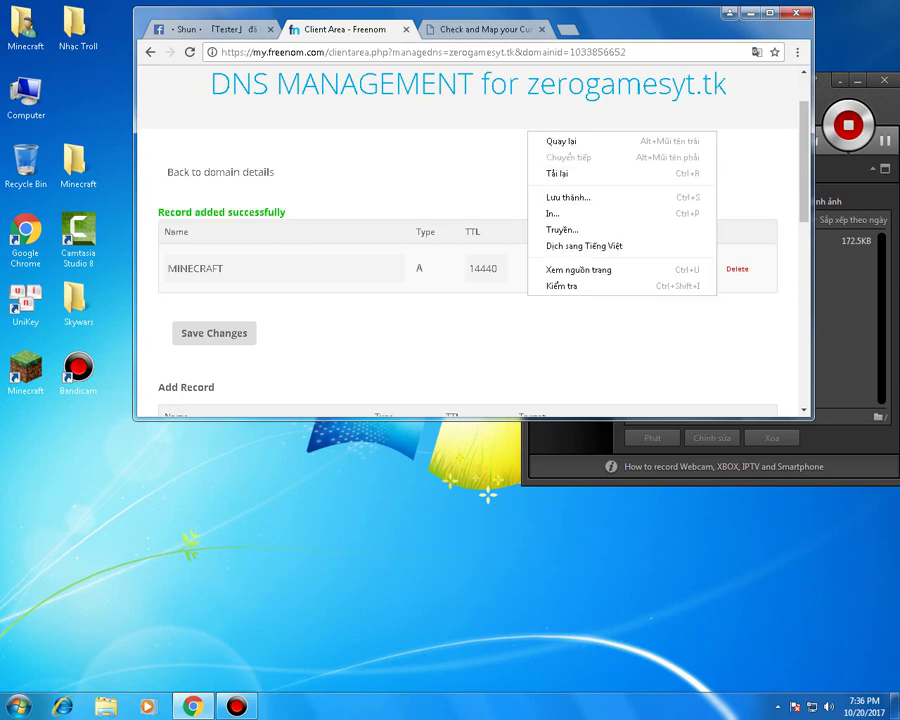
key(Escape)
key(ctrl+w)
key(ctrl+w)
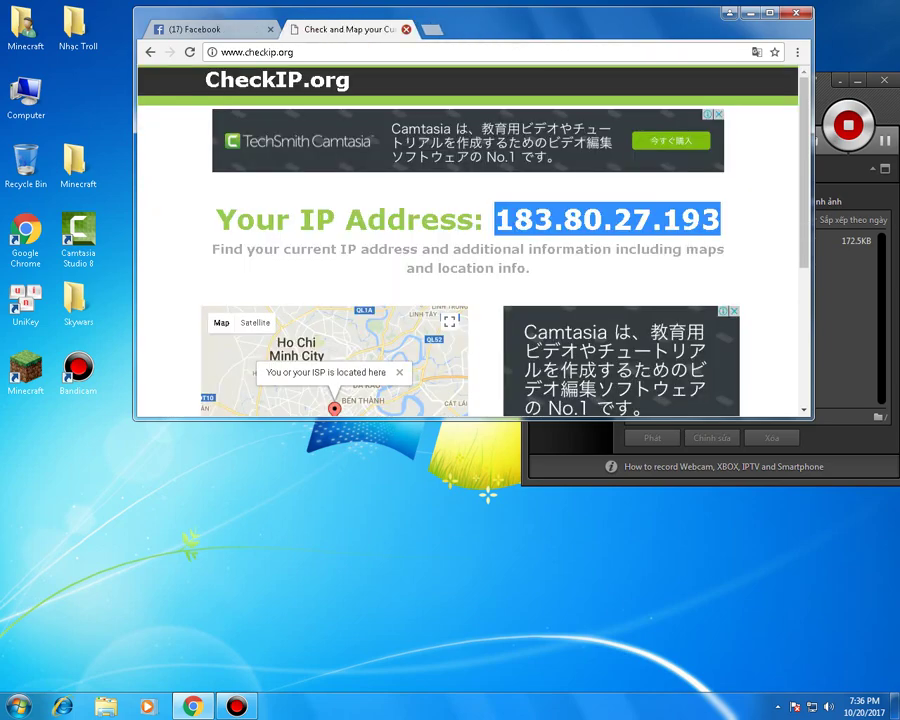
- Close the browser and run start.bat in the Skywars server folder, then close Explorer
key(ctrl+w)
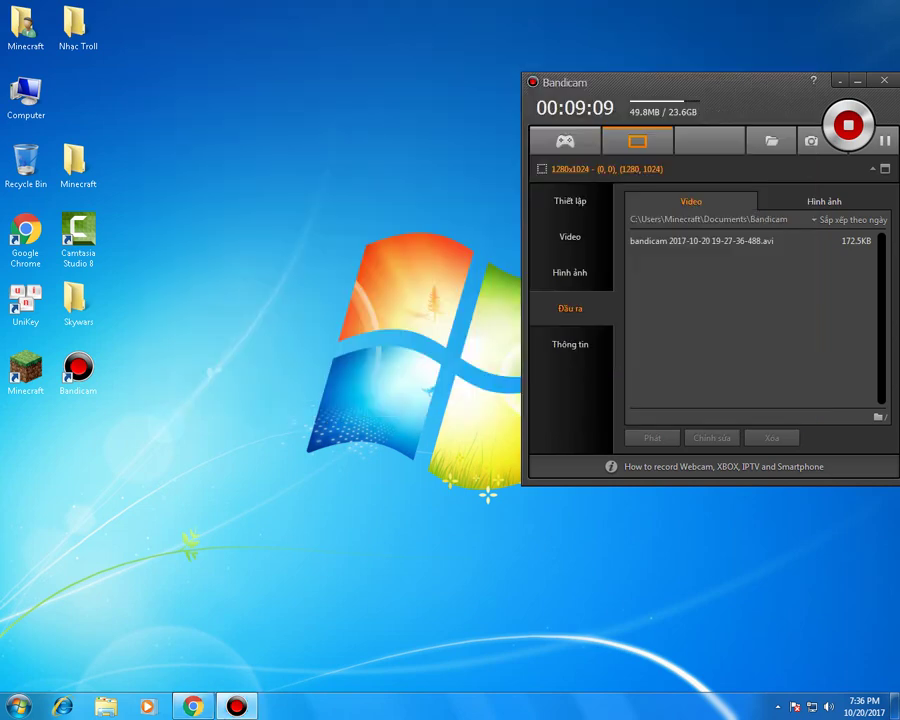
double_click(78, 300)
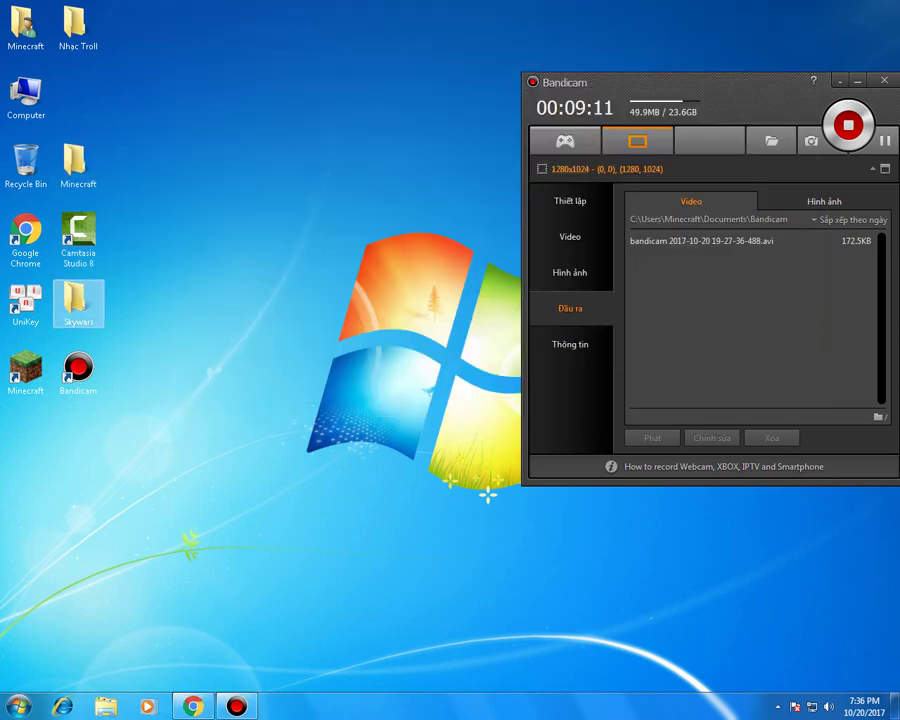
double_click(159, 96)
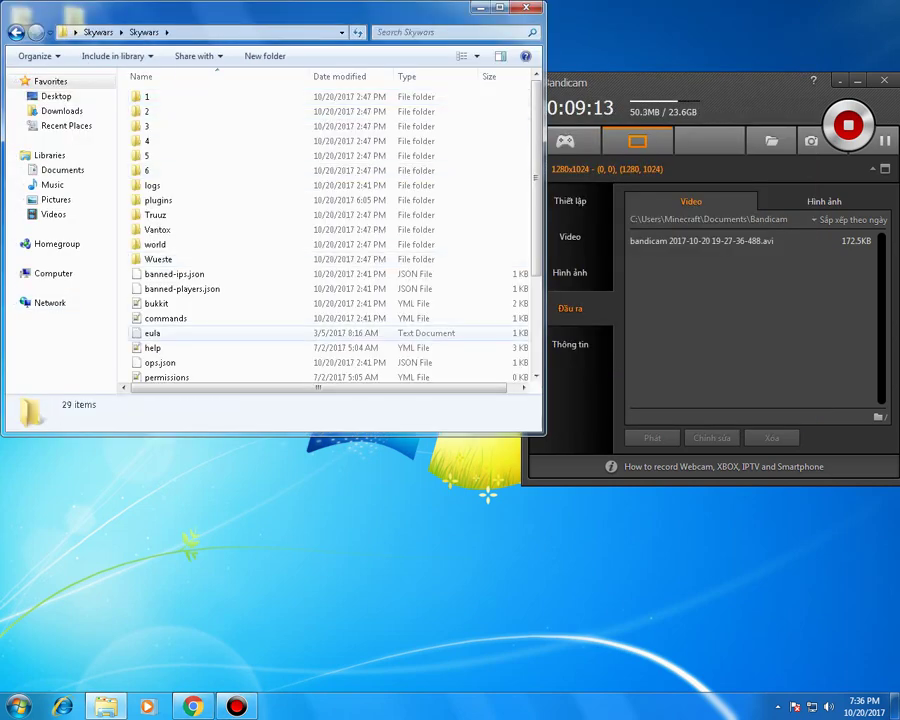
scroll(200, 362, down, 3)
double_click(153, 314)
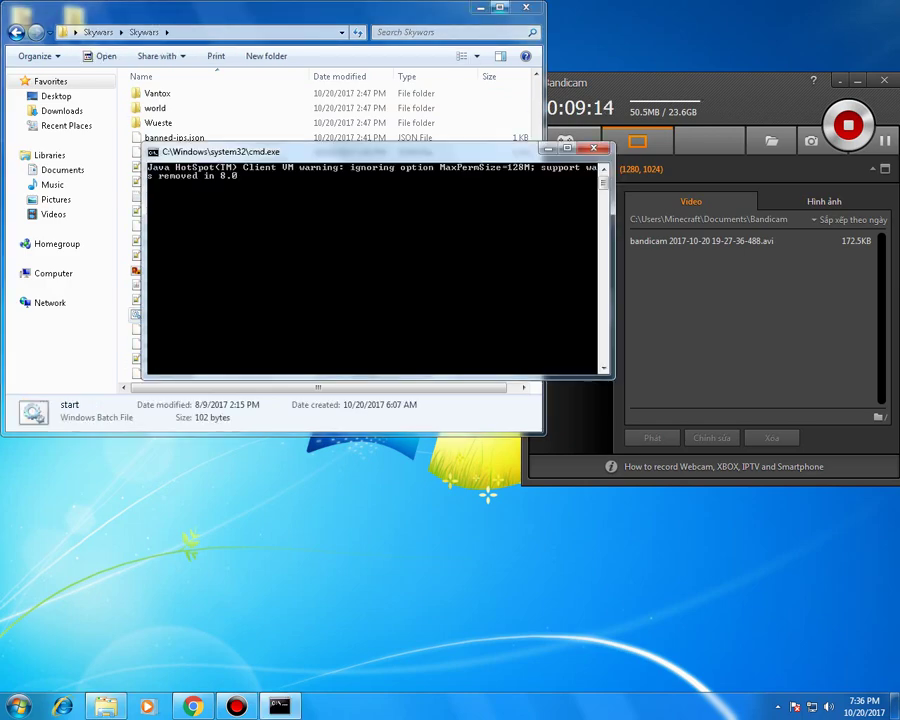
key(alt+F4)
- Open a new Chrome tab, visit the new subscriber's YouTube channel, and return to the server console
key(alt+Tab)
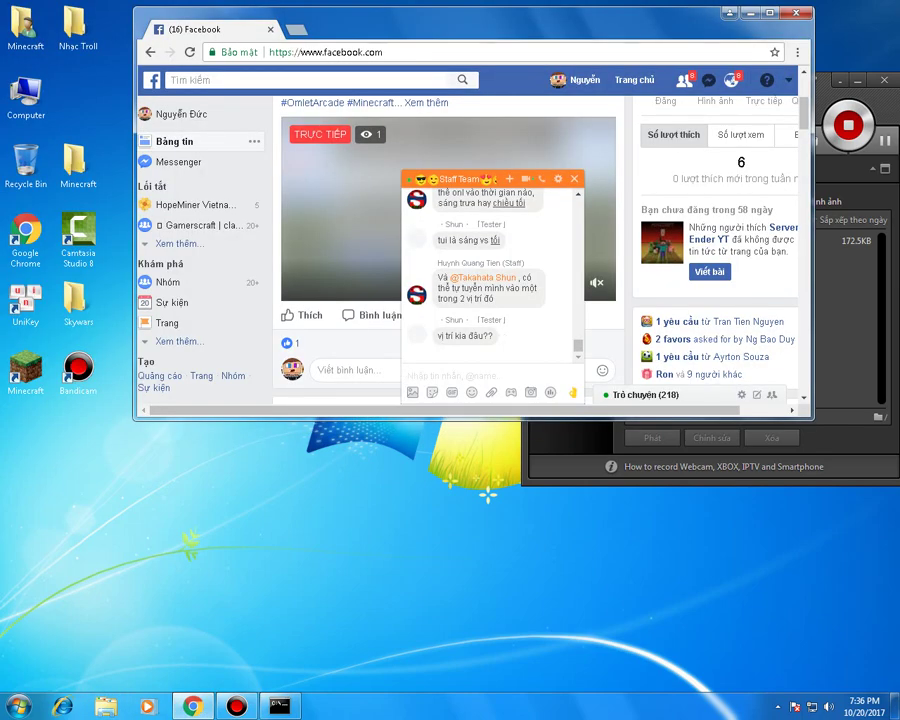
key(ctrl+t)
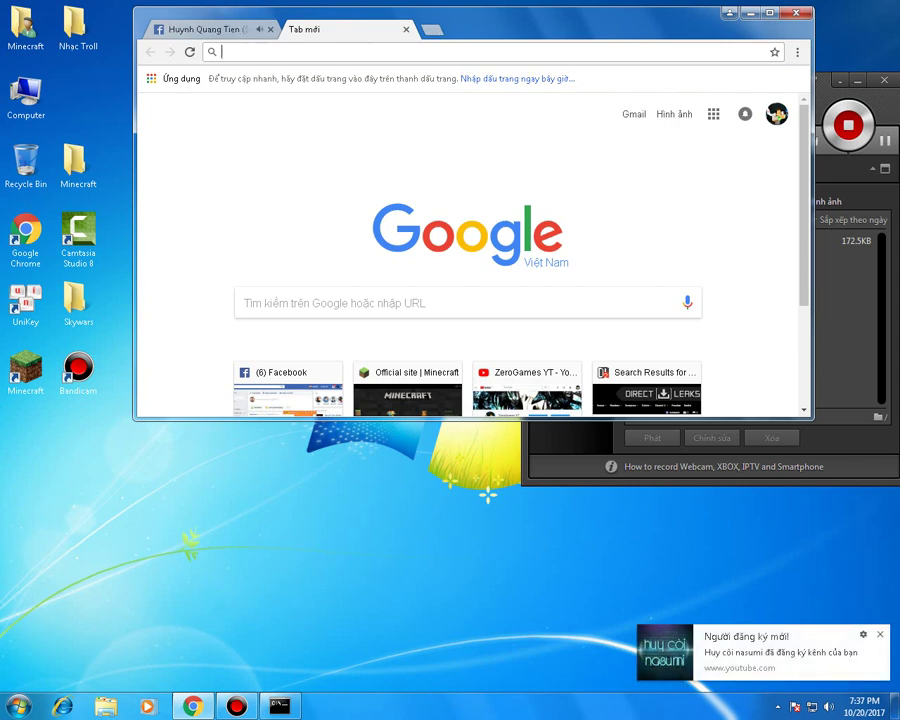
click(760, 650)
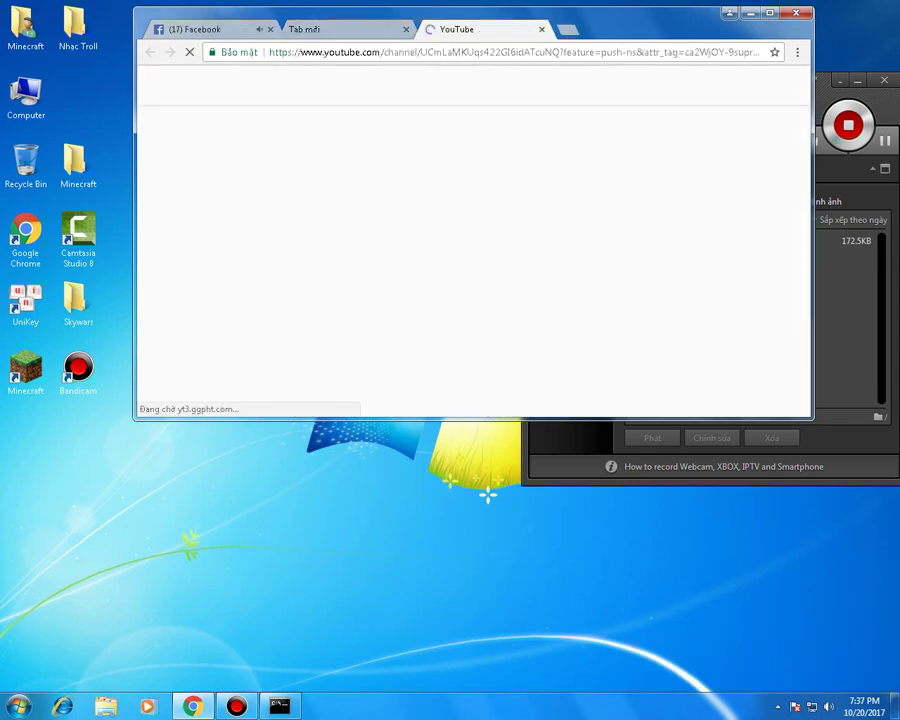
key(alt+Tab)
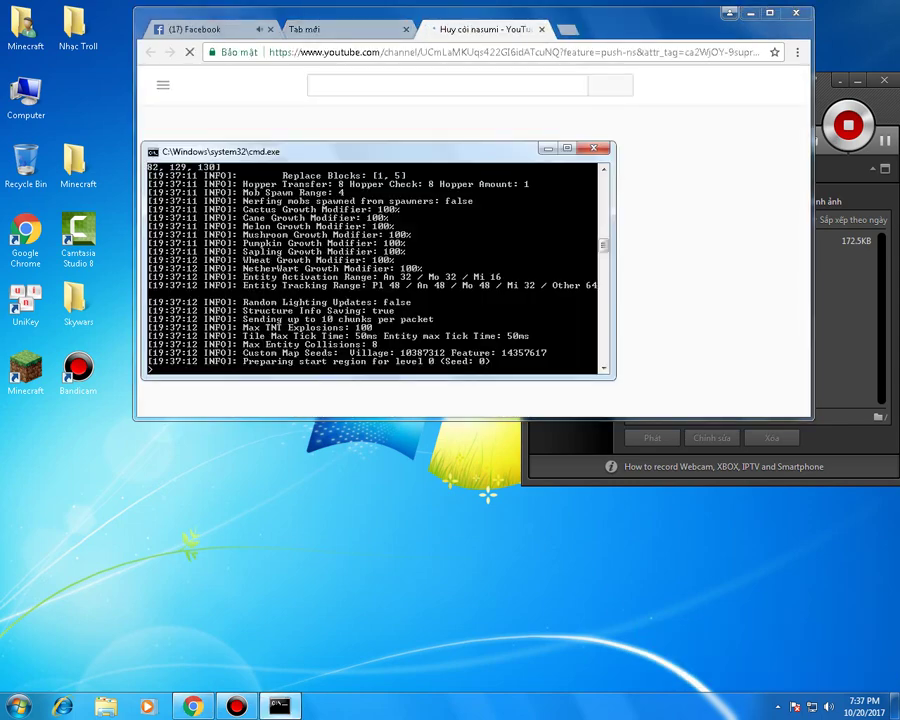
- Search the web for 'check port' and open ping.eu's port check tool
key(alt+Tab)
key(ctrl+shift+Tab)
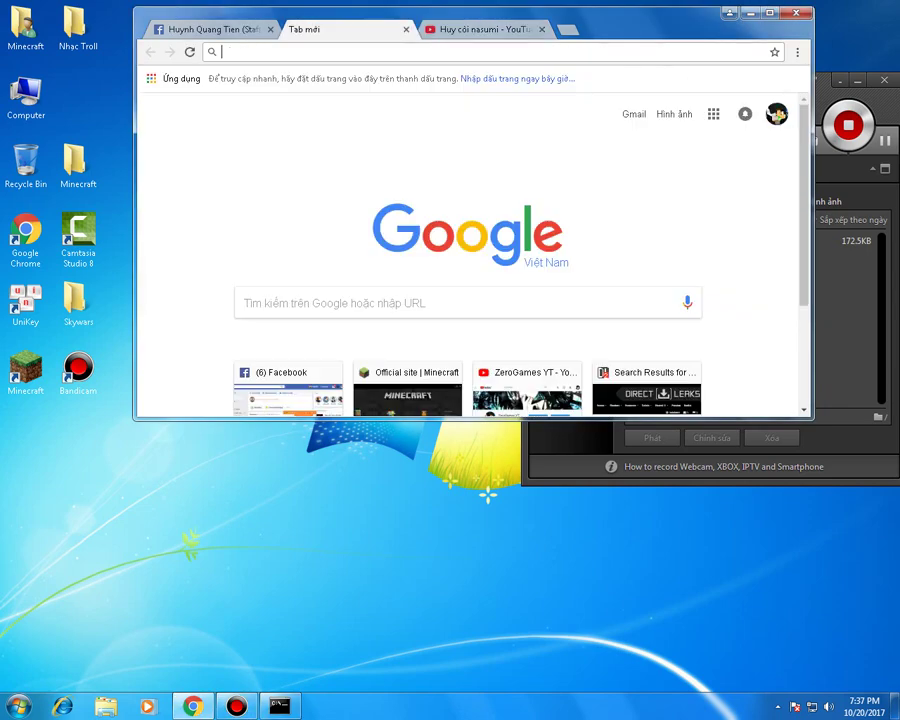
text(ce)
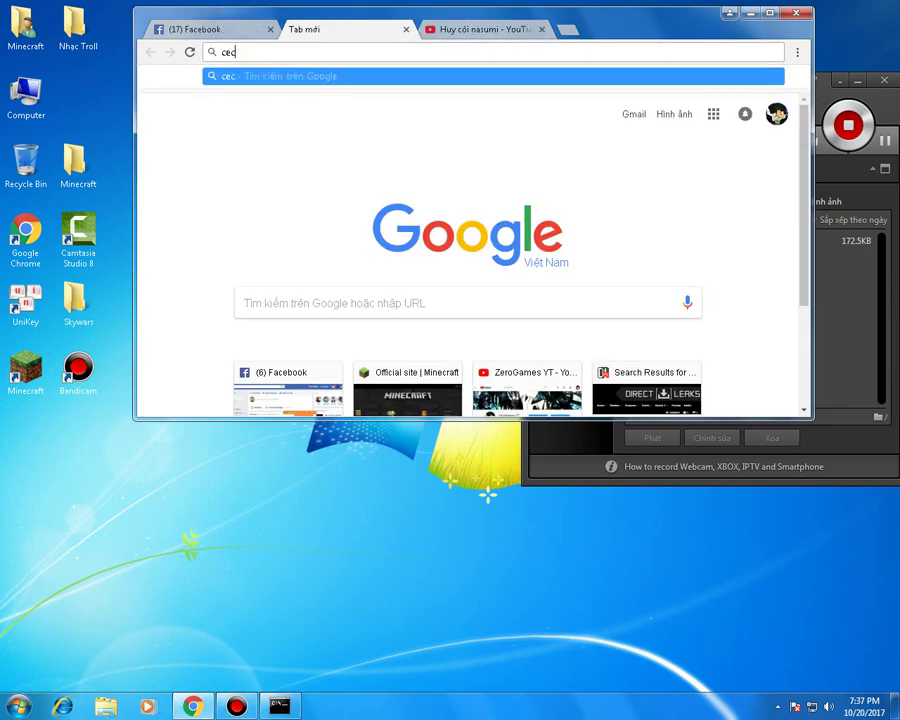
key(BackSpace)
text(heck )
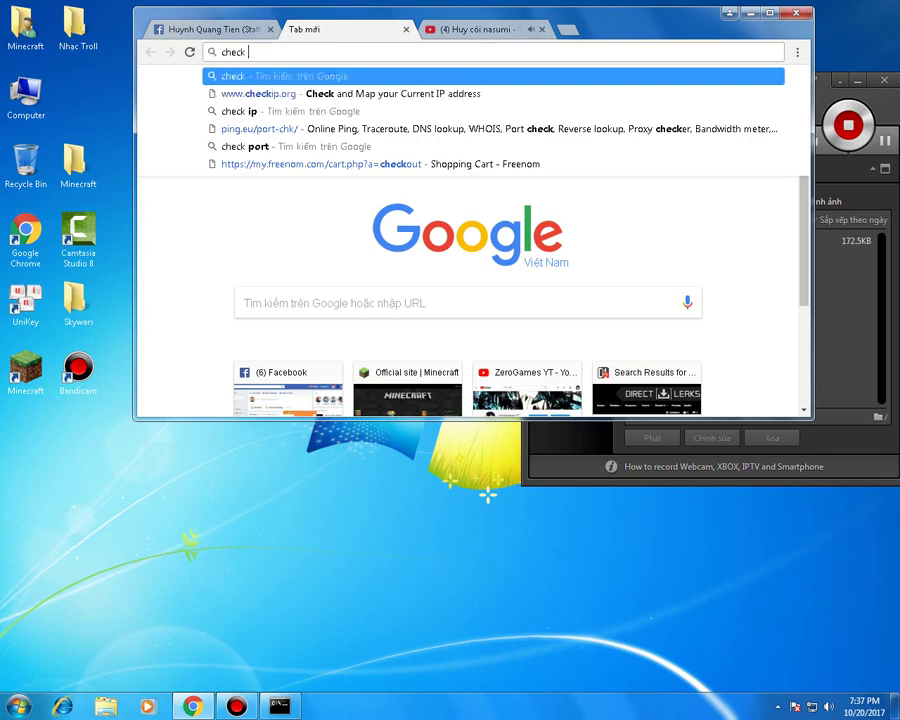
text(port)
key(Return)
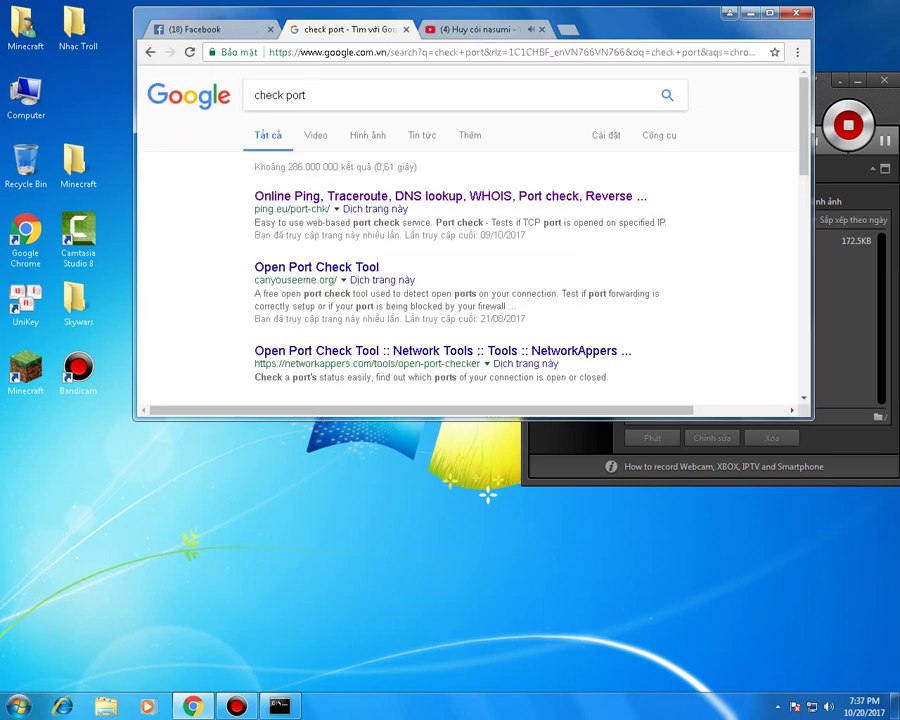
click(450, 196)
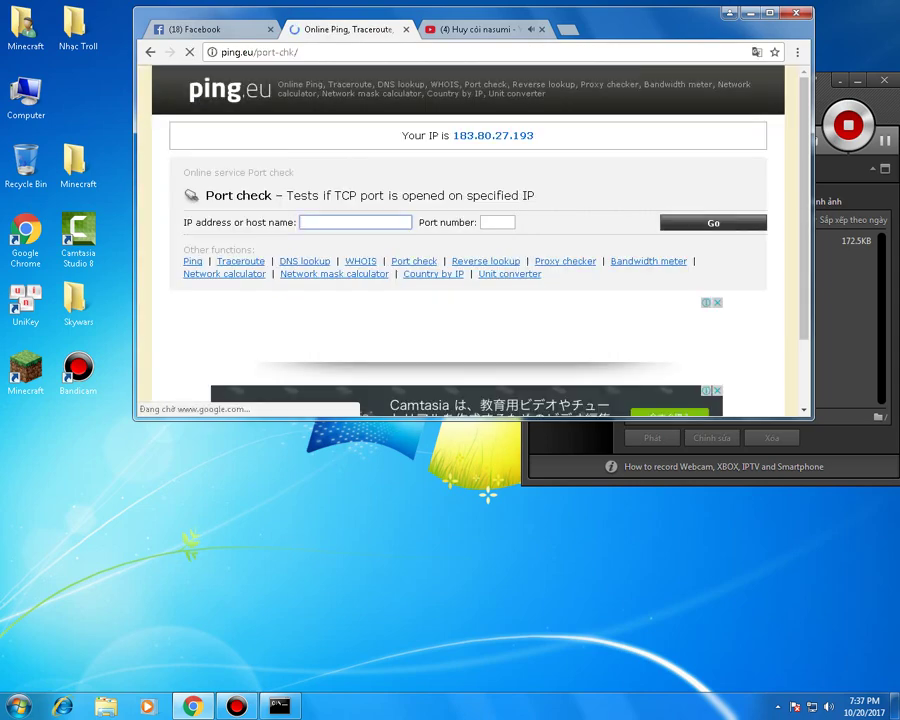
- Check host zerogamesyt.tk on port 25565 and highlight the 'closed' result
text(ze)
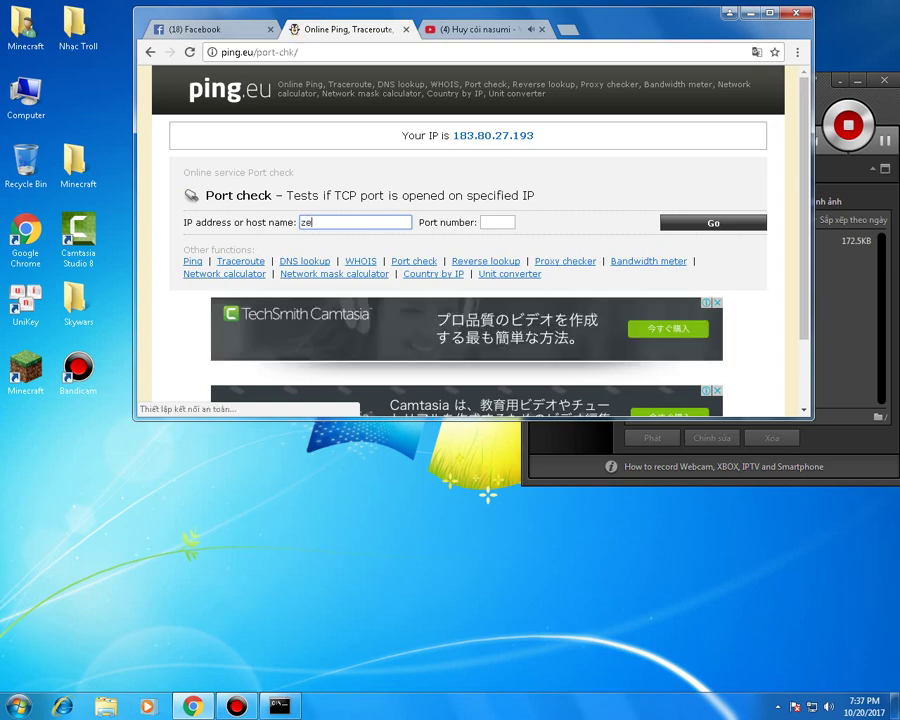
text(erogame)
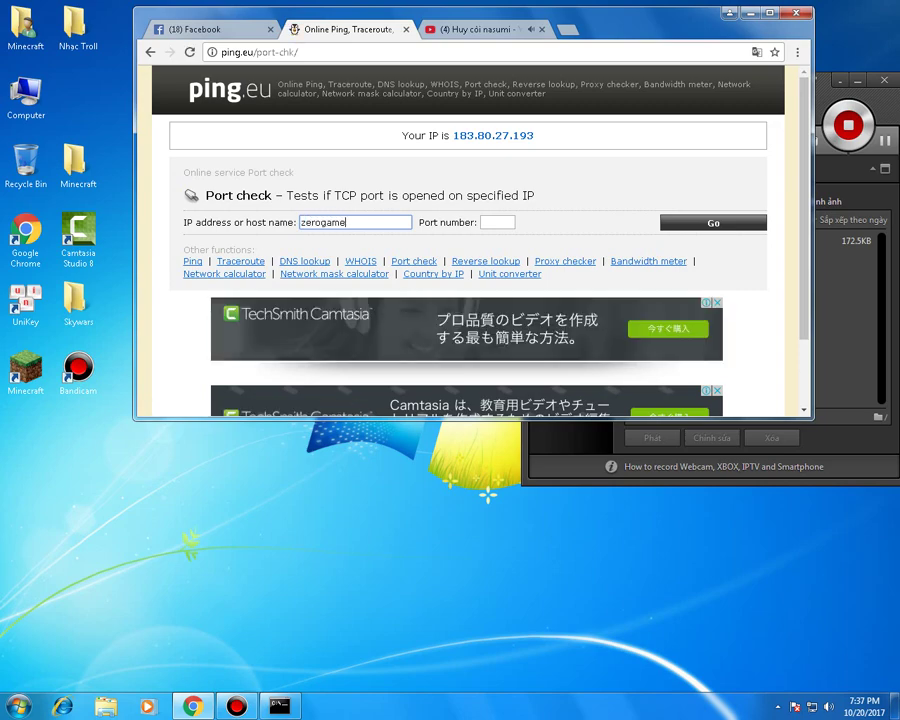
text(syt.tk)
click(497, 222)
text(2)
key(Down)
key(Return)
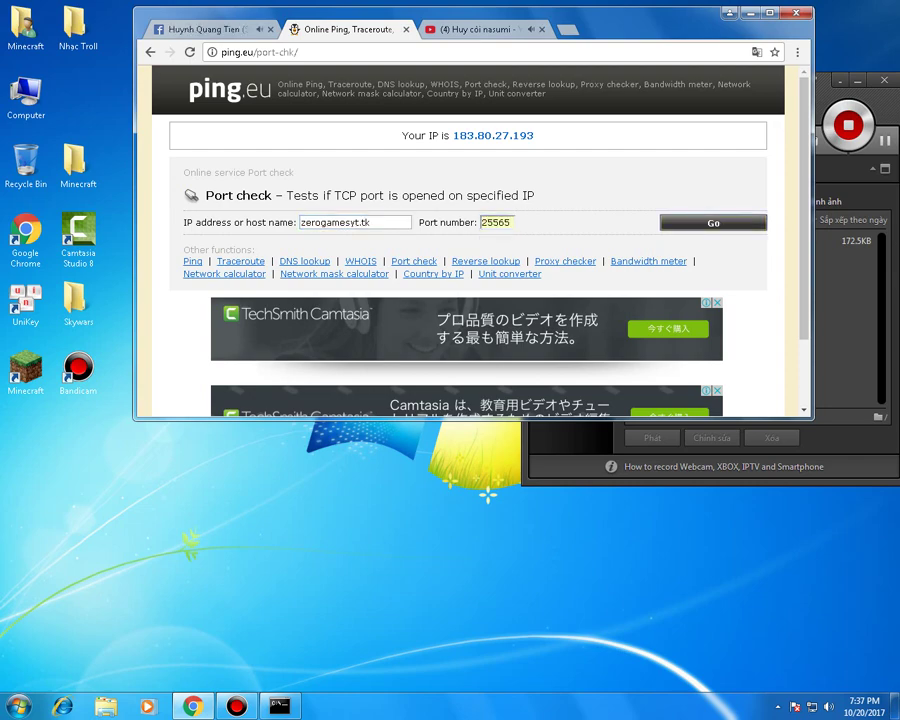
key(Return)
drag(326, 250, 351, 250)
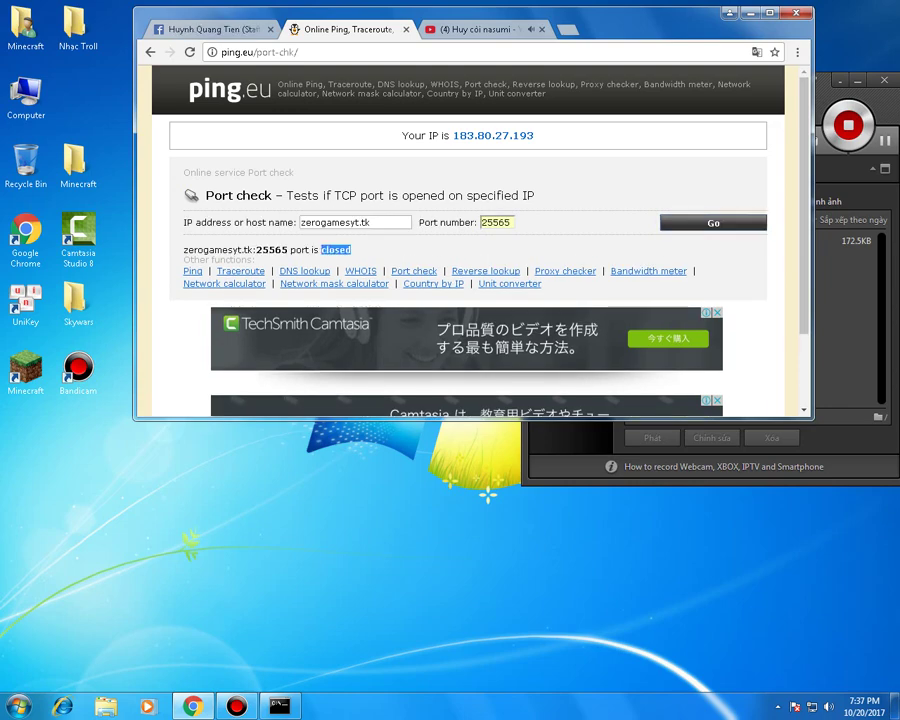
key(ctrl+t)
- Log in to the router at 192.168.1.1 and open its Port Forwarding settings
text(192.168.1.1)
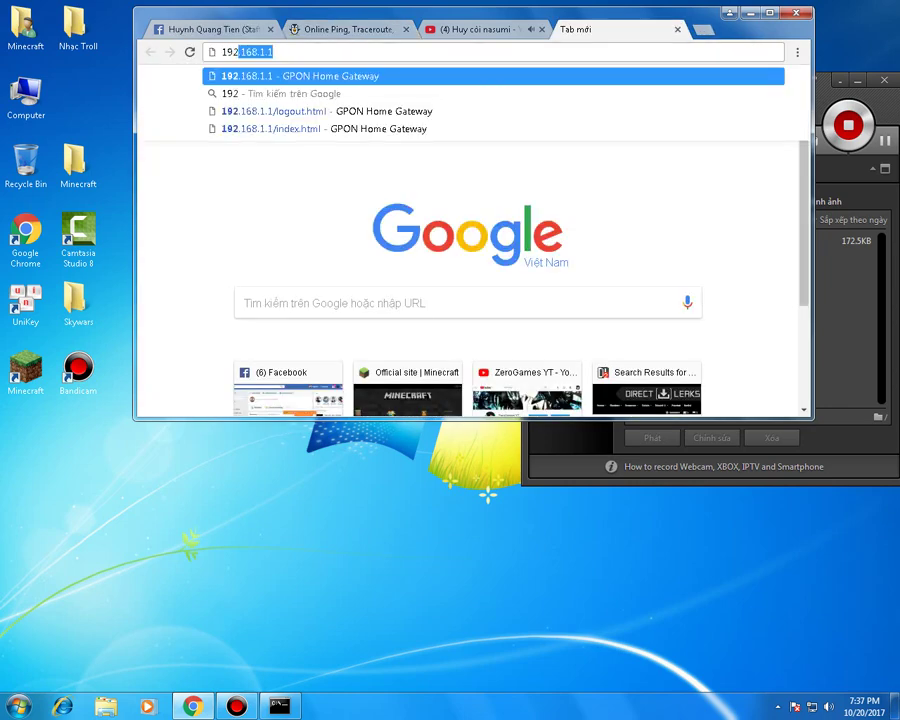
key(Return)
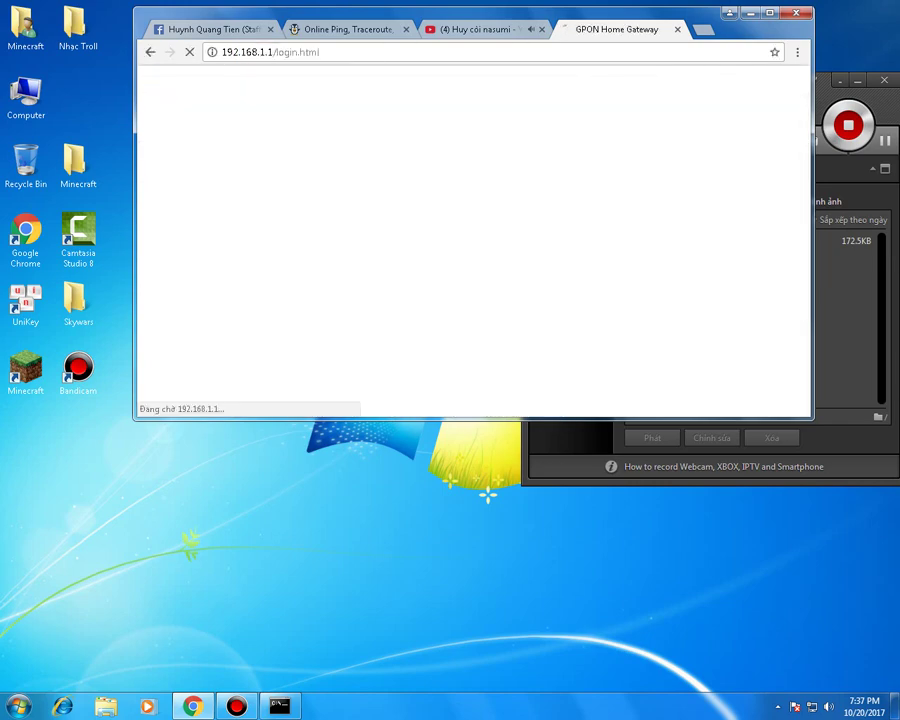
key(alt+Tab)
key(alt+Tab)
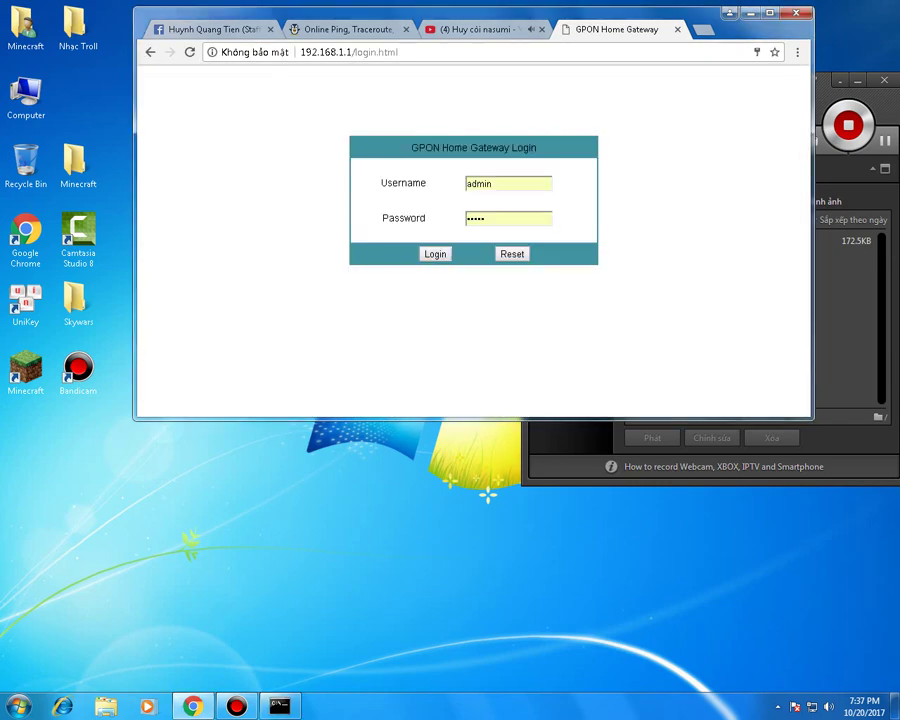
key(Return)
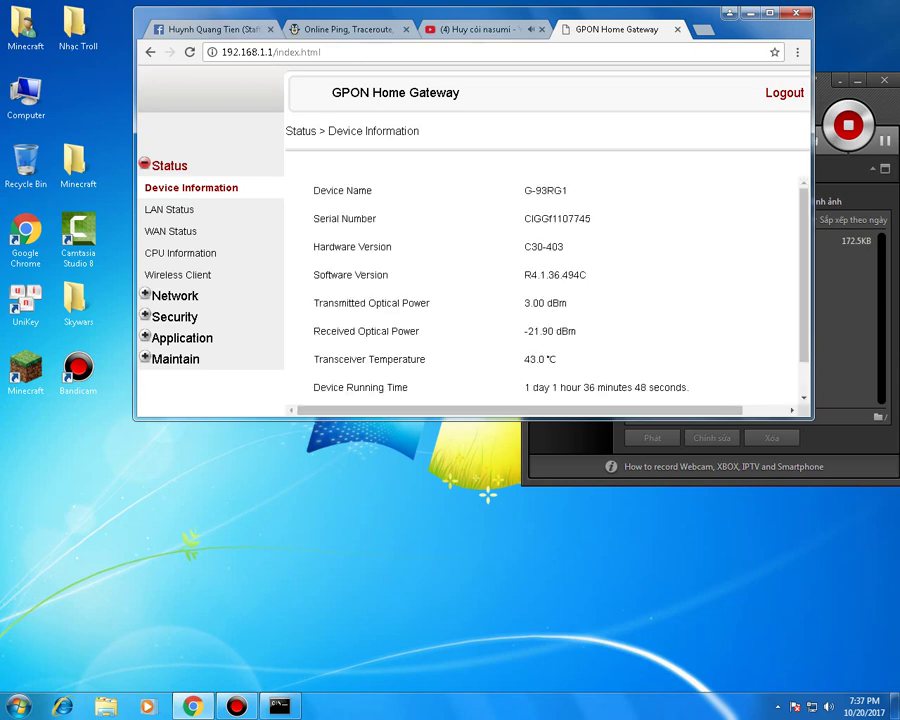
click(180, 335)
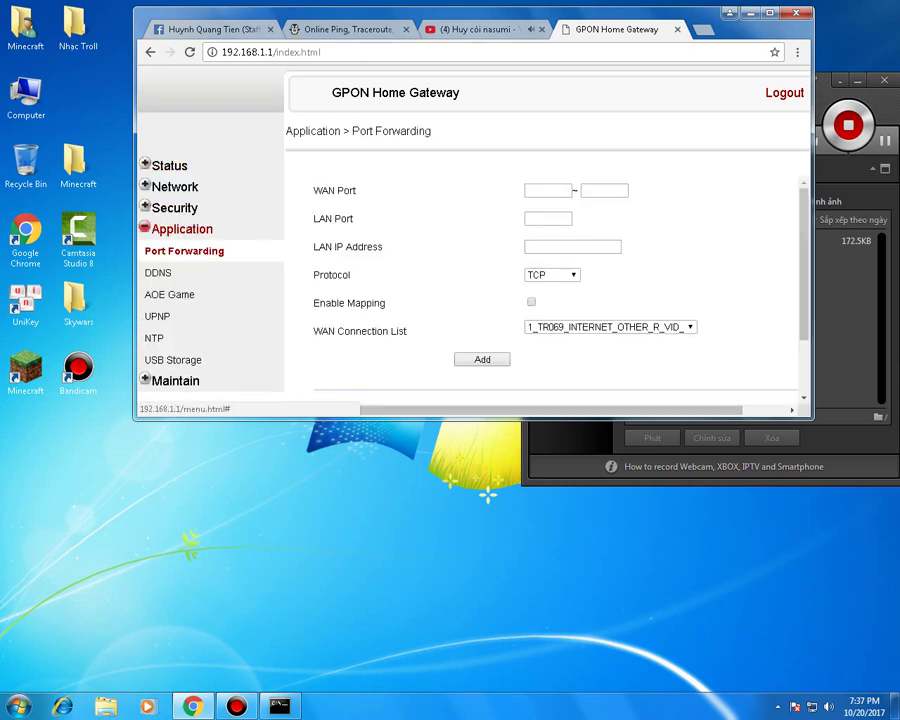
scroll(545, 270, down, 2)
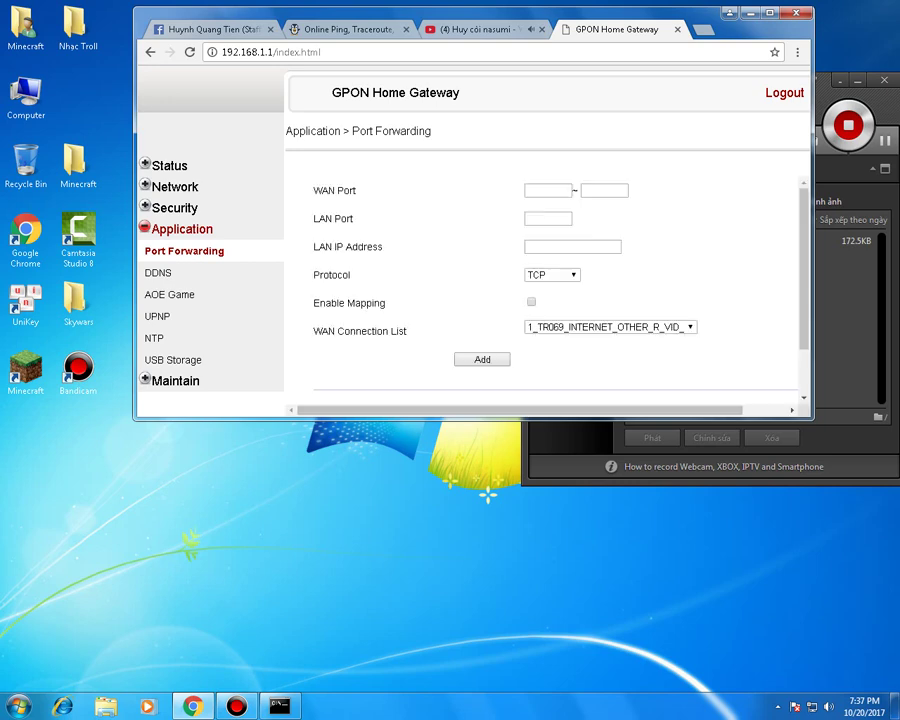
- Run ipconfig in a command prompt to find the PC's local IP address
click(18, 705)
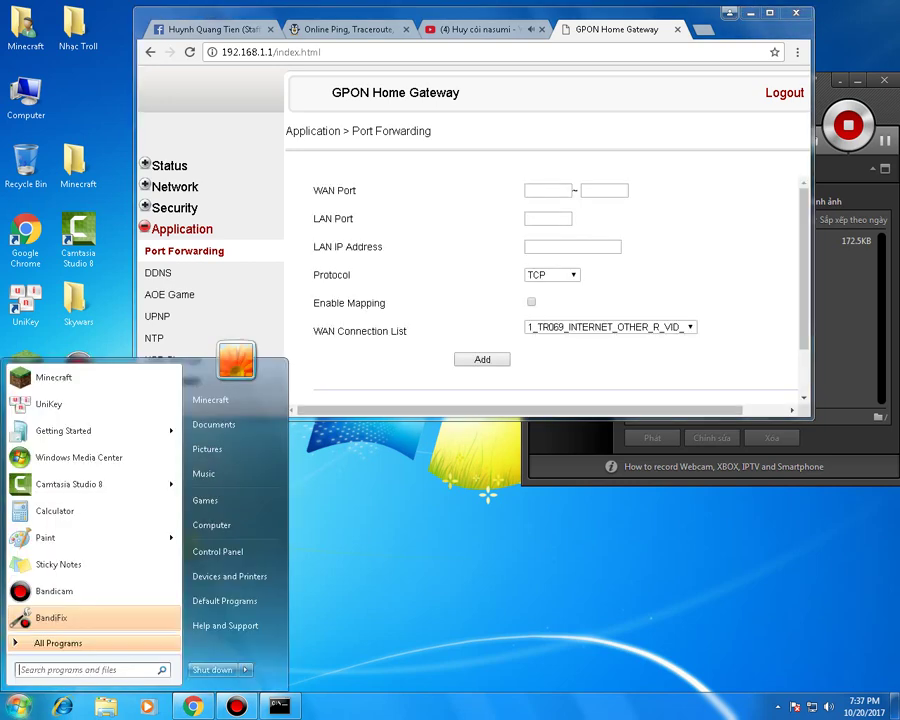
text(cmd)
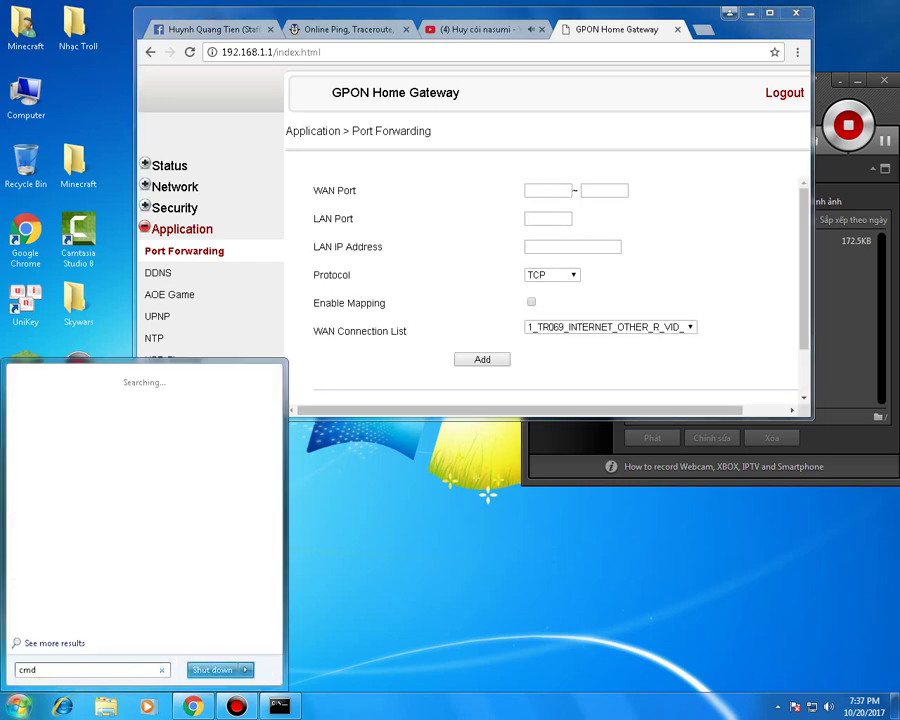
key(Return)
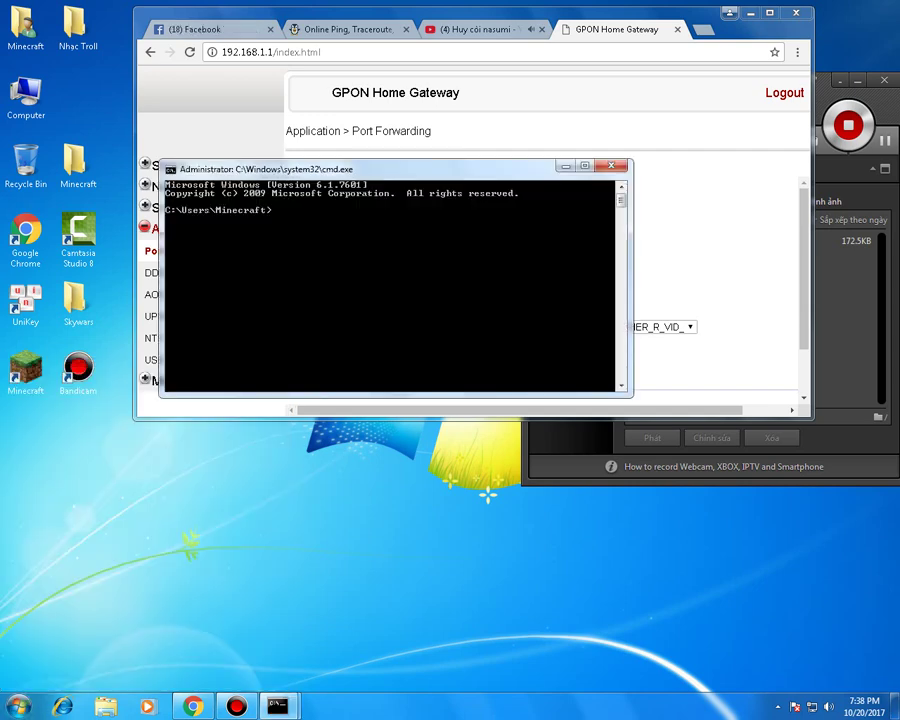
text(ipconfig)
key(Return)
key(alt+Tab)
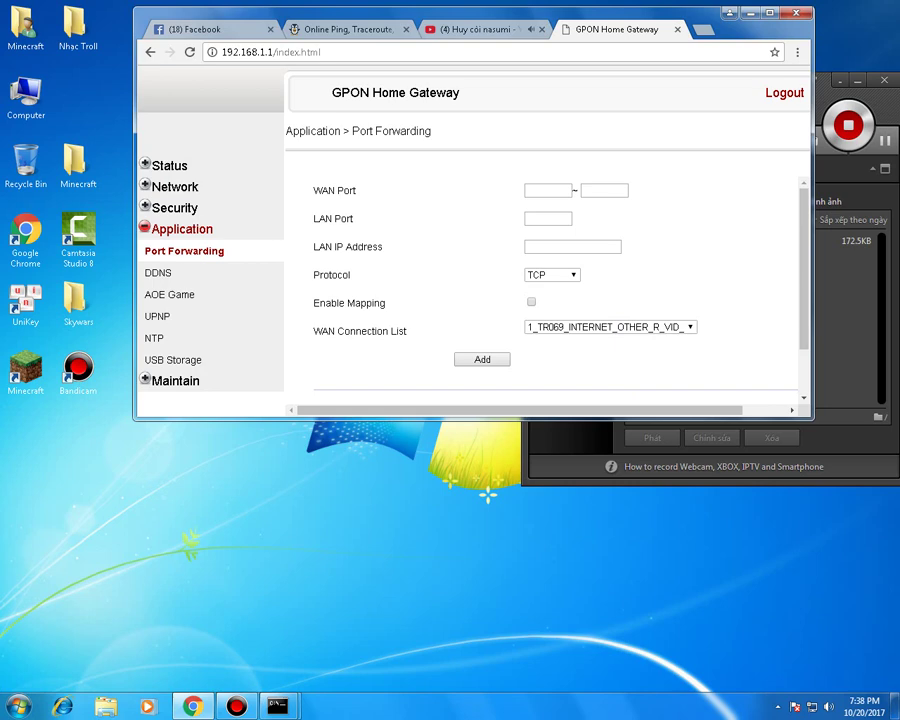
- Set WAN and LAN ports to 25565 with LAN IP 192.168.1.90
text(2)
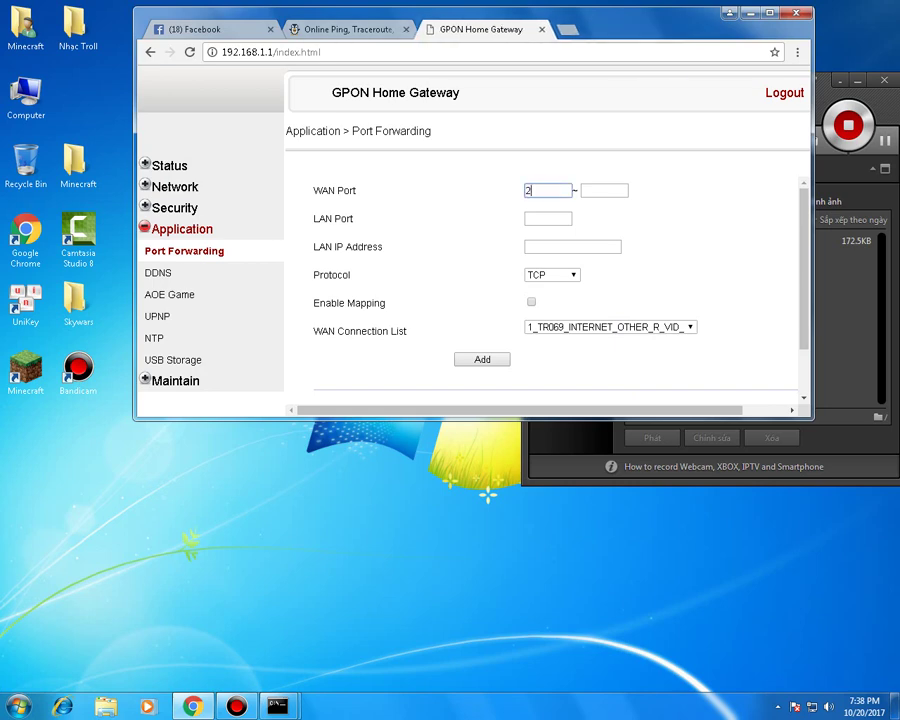
text(5565)
key(Tab)
text(25565)
key(Tab)
text(25565)
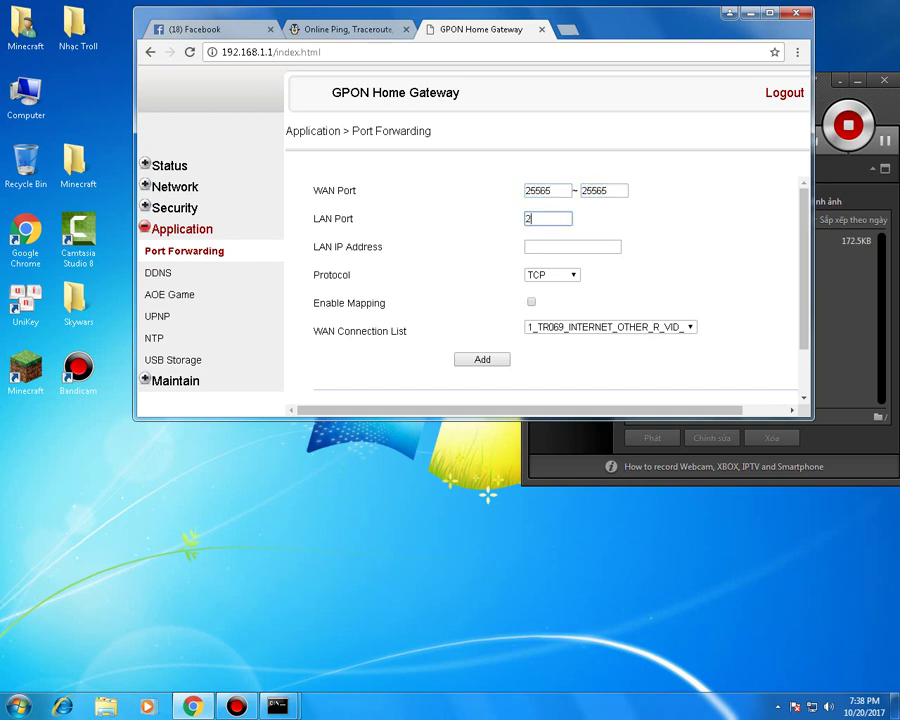
key(Tab)
text(192.168.1)
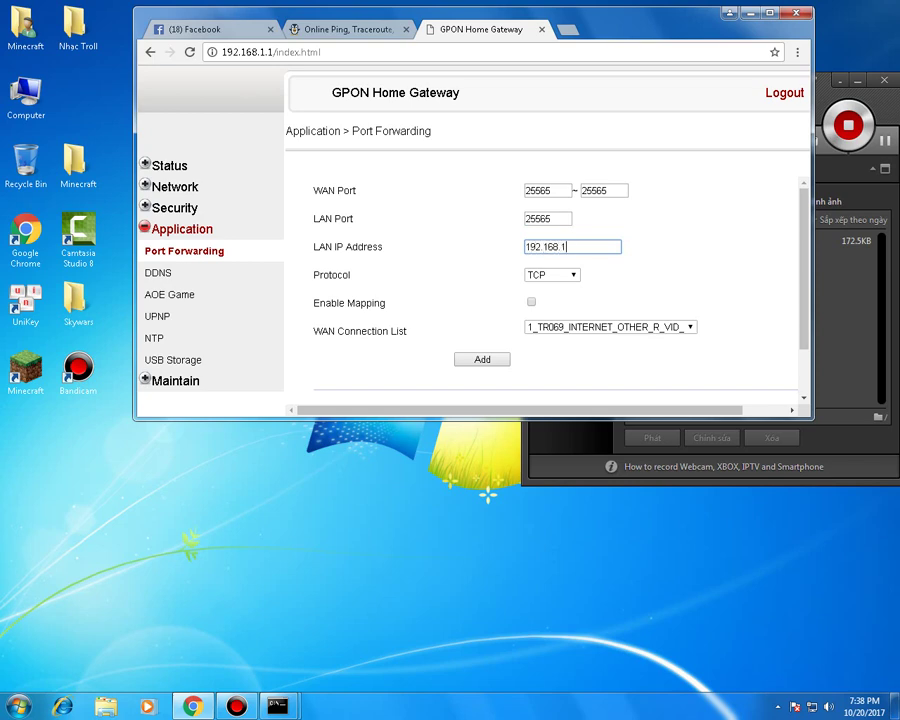
text(.90)
- Set protocol to Both, enable mapping, add the rule, and close the router tab
key(Tab)
key(alt+Down)
key(Down)
key(Down)
key(Return)
key(Tab)
key(space)
key(Tab)
key(Tab)
key(Return)
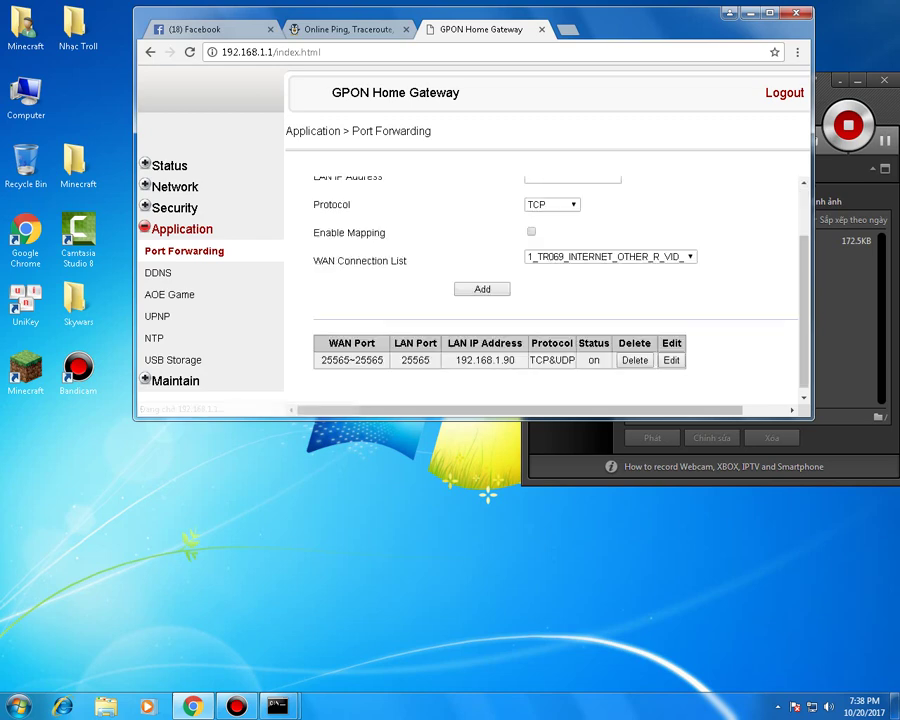
key(ctrl+w)
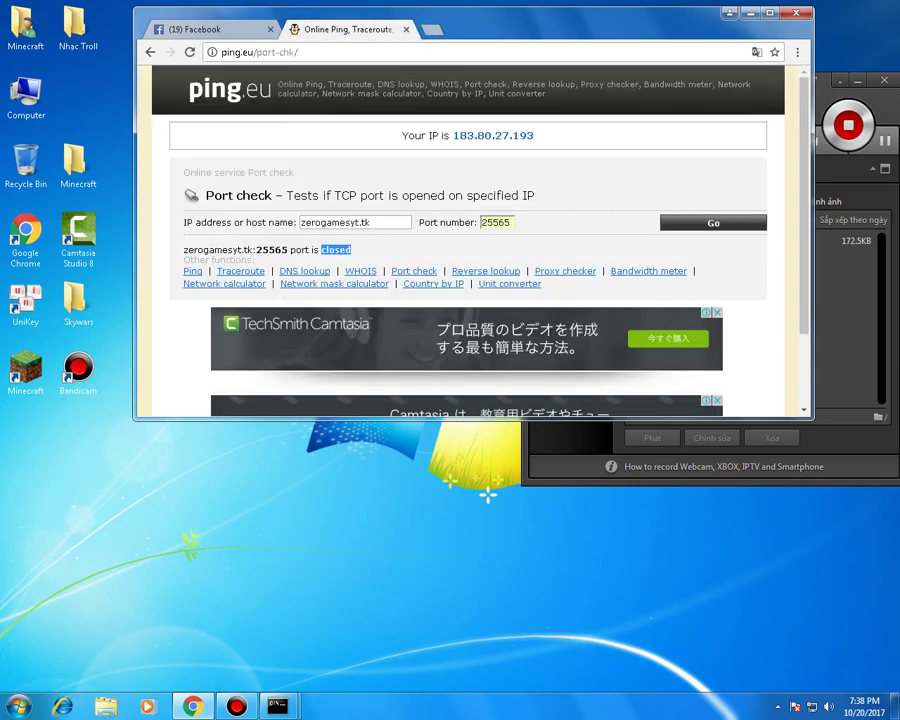
- Rerun the port check, then load the Freenom site in a new tab
key(Return)
key(shift+Tab)
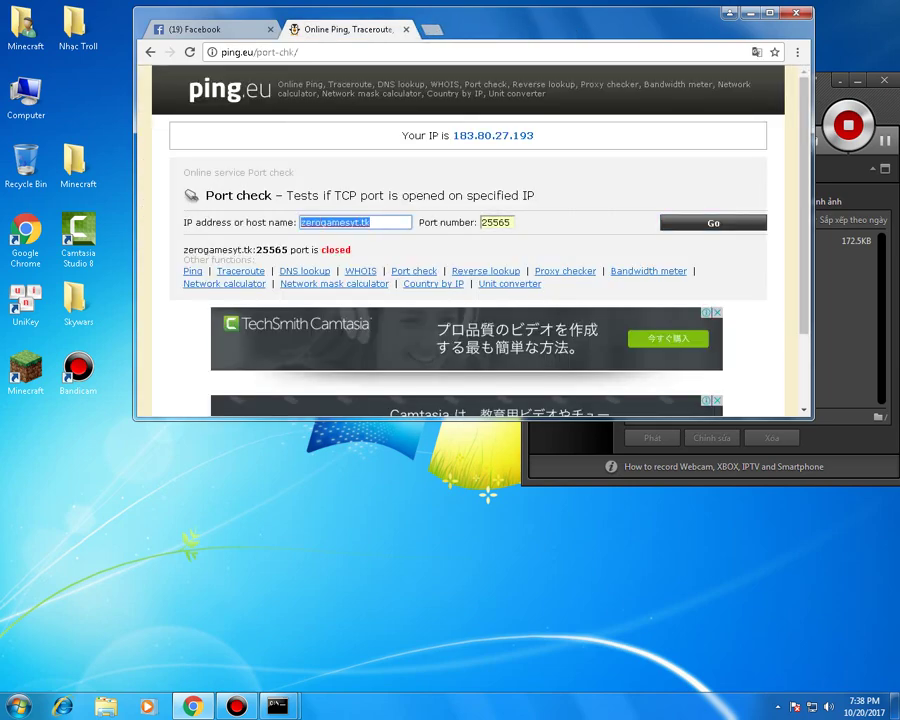
key(ctrl+t)
text(free)
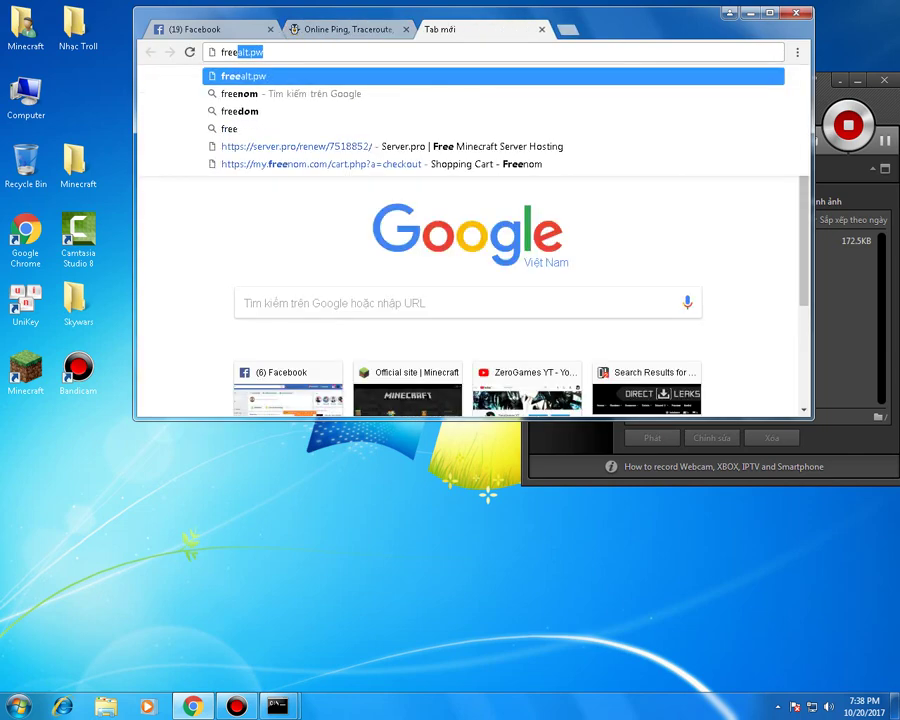
text(nom)
key(Down)
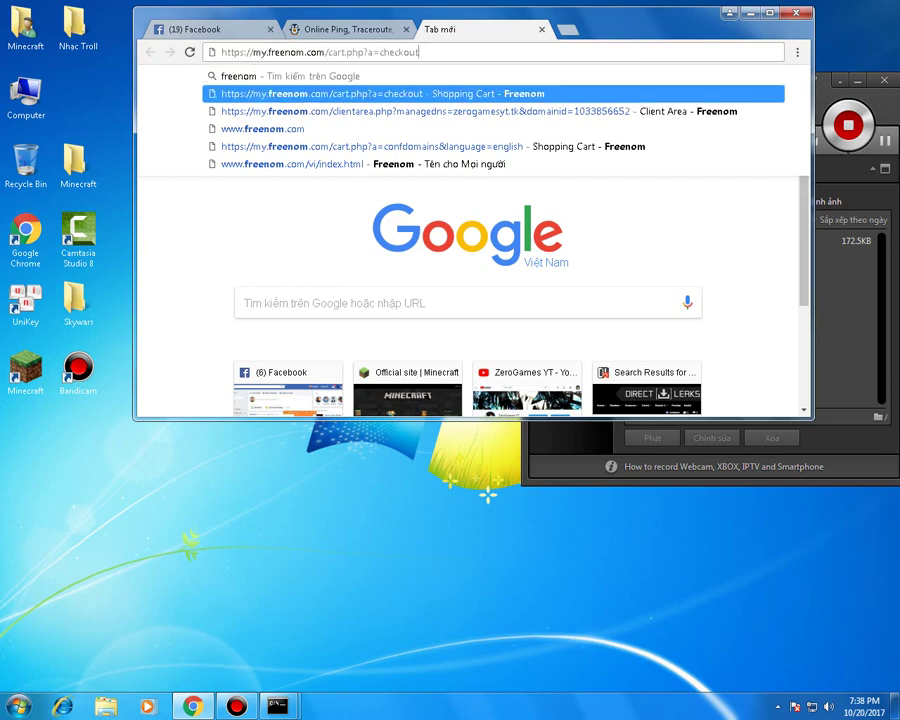
key(Return)
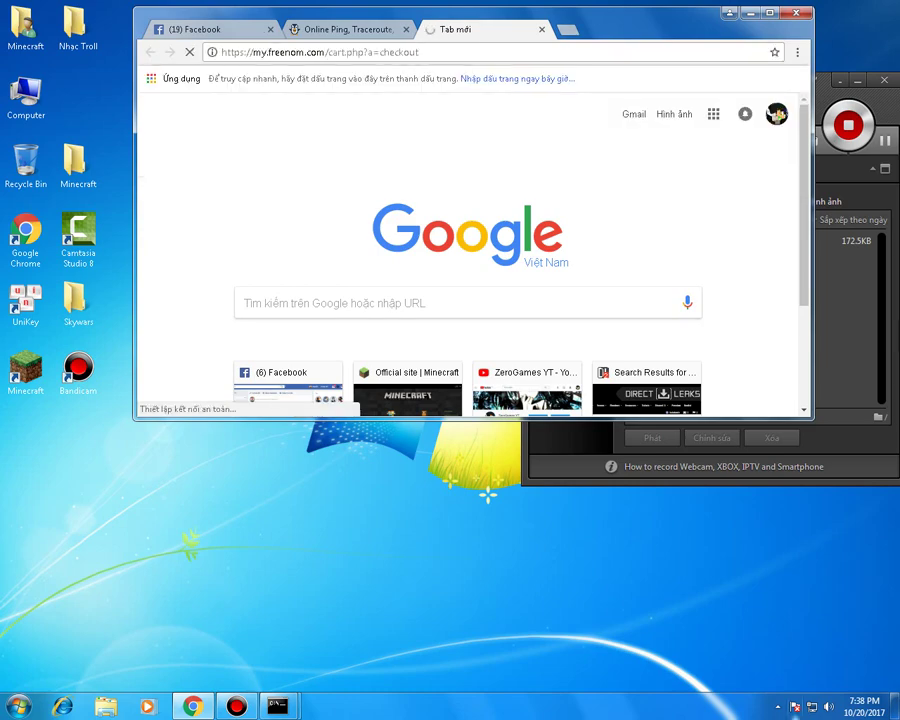
click(777, 706)
- Trim the checkout path from the address to reach the my.freenom.com home page
key(ctrl+l)
key(End)
key(ctrl+shift+Left)
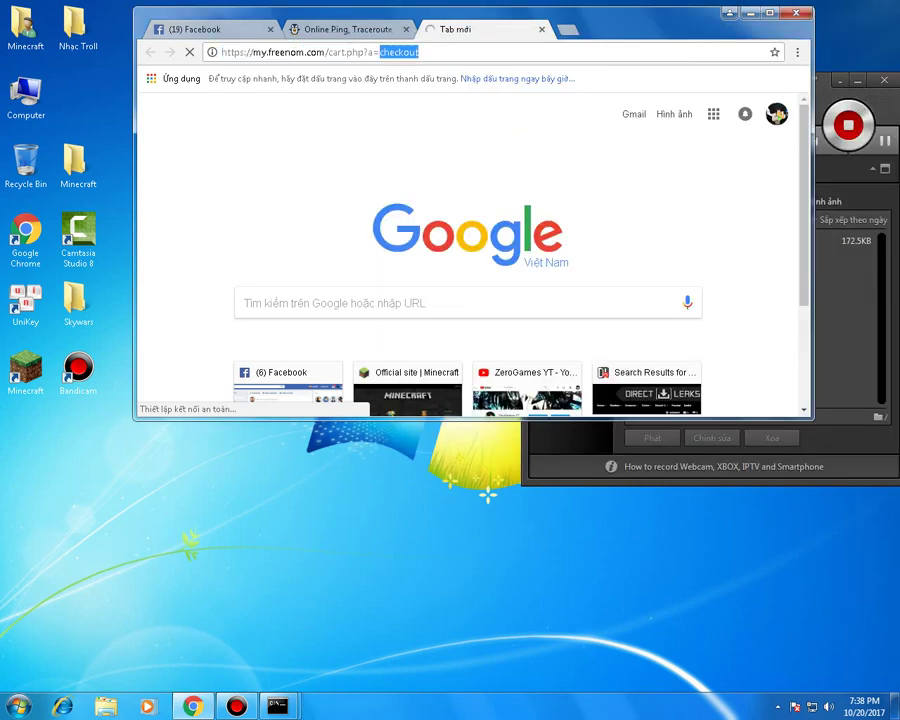
key(ctrl+shift+Left)
key(ctrl+shift+Left)
key(ctrl+shift+Left)
key(ctrl+shift+Left)
key(BackSpace)
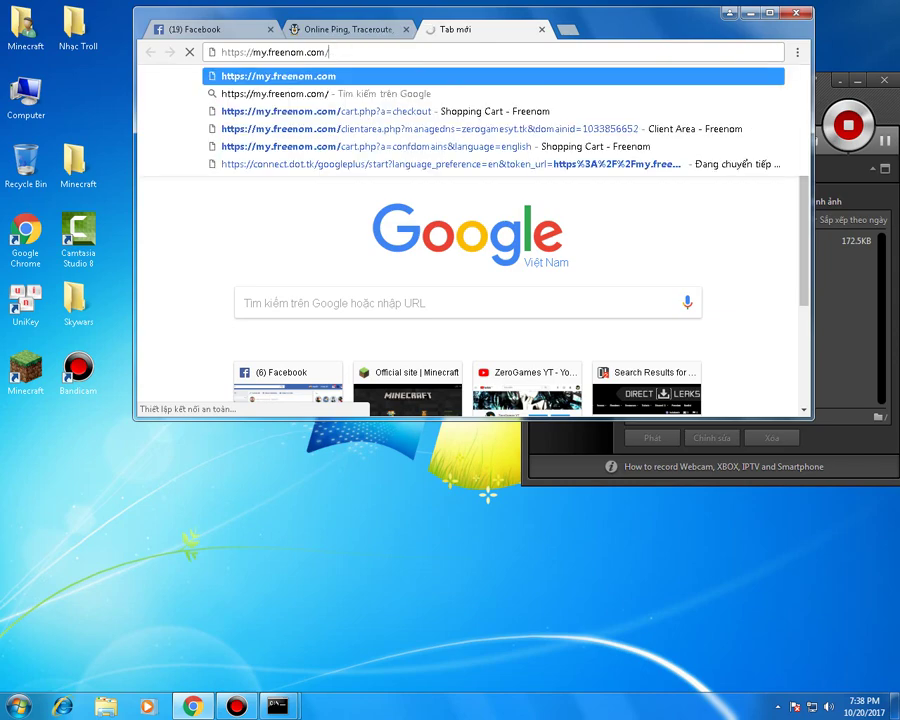
key(BackSpace)
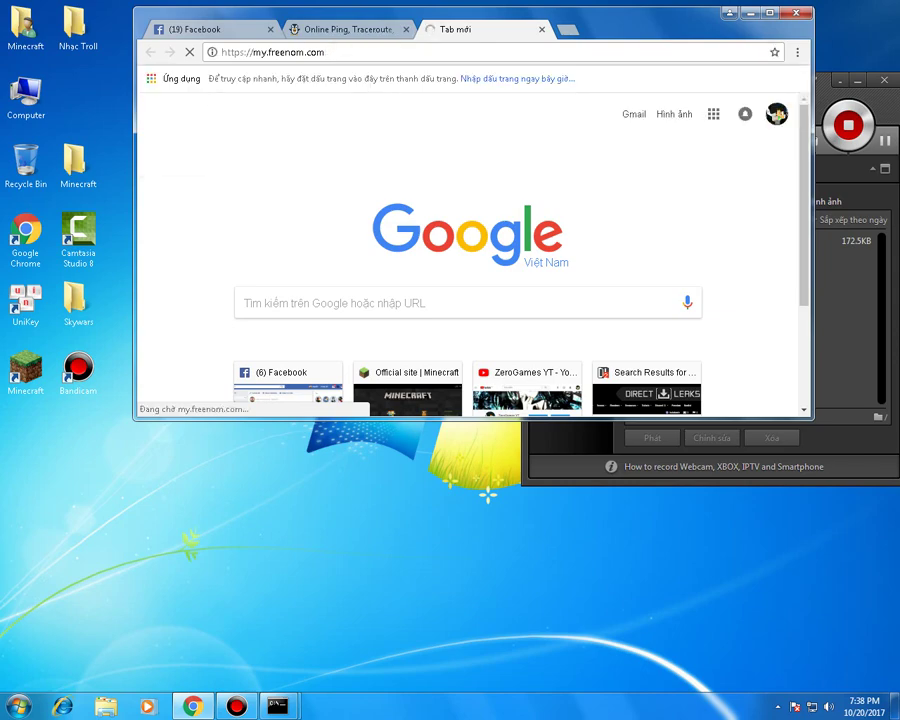
mouse_move(442, 90)
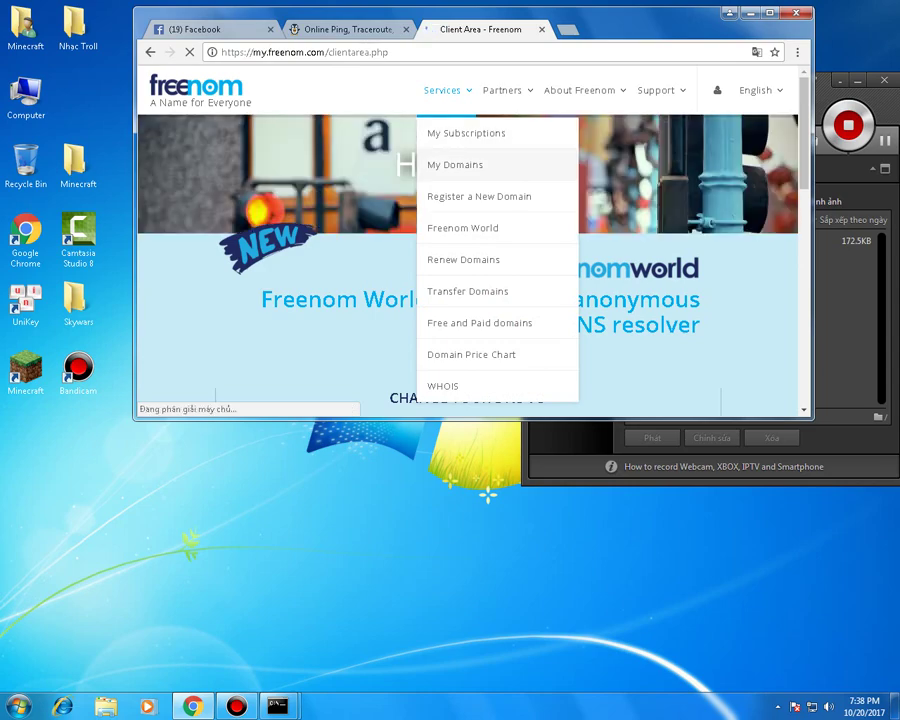
- Open My Domains and select the domain name zerogamesyt.tk to use as the host
click(455, 164)
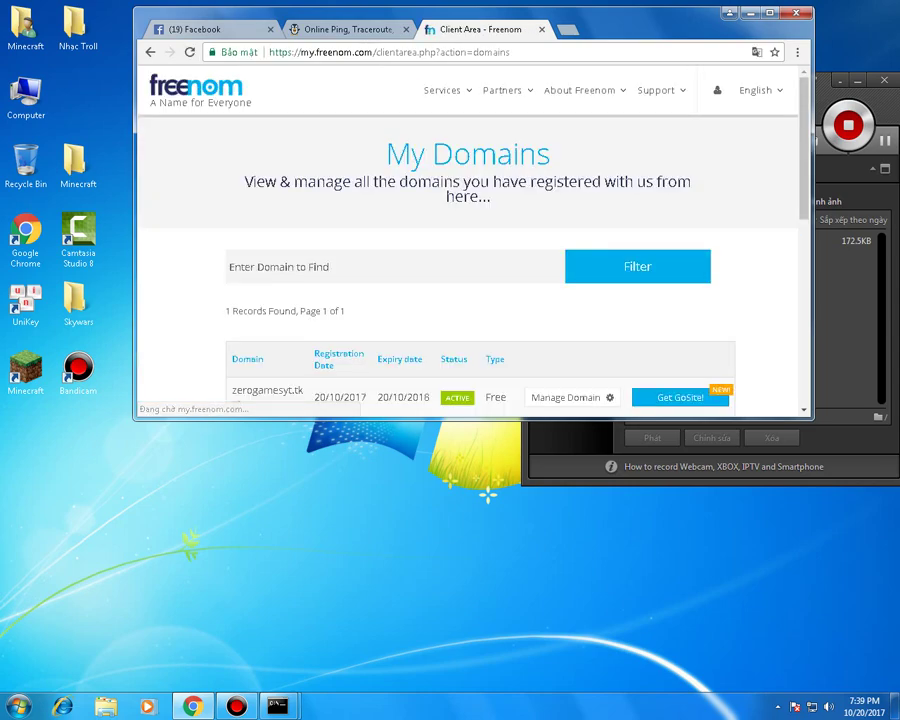
scroll(468, 240, down, 1)
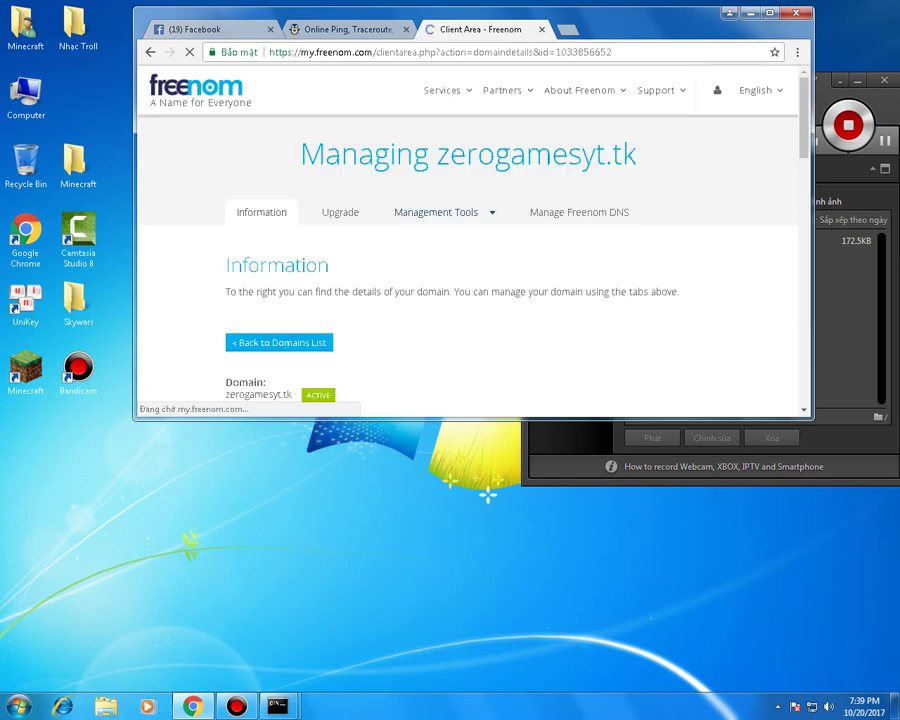
scroll(468, 240, down, 2)
drag(226, 254, 292, 254)
key(ctrl+c)
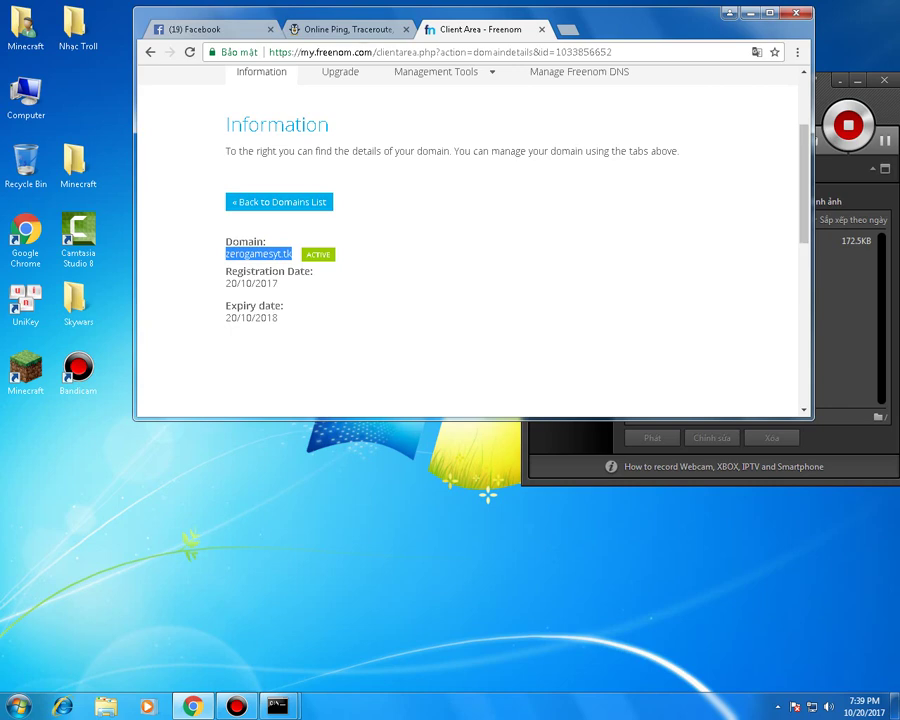
key(ctrl+shift+Tab)
- Check port 25565 on zerogamesyt.tk in ping.eu
key(ctrl+v)
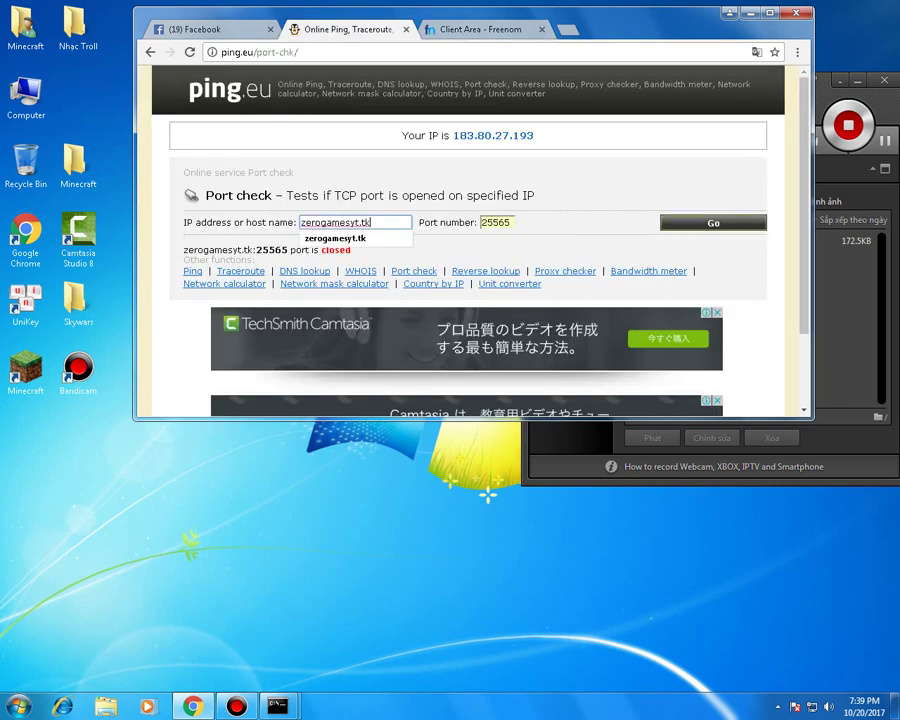
key(Return)
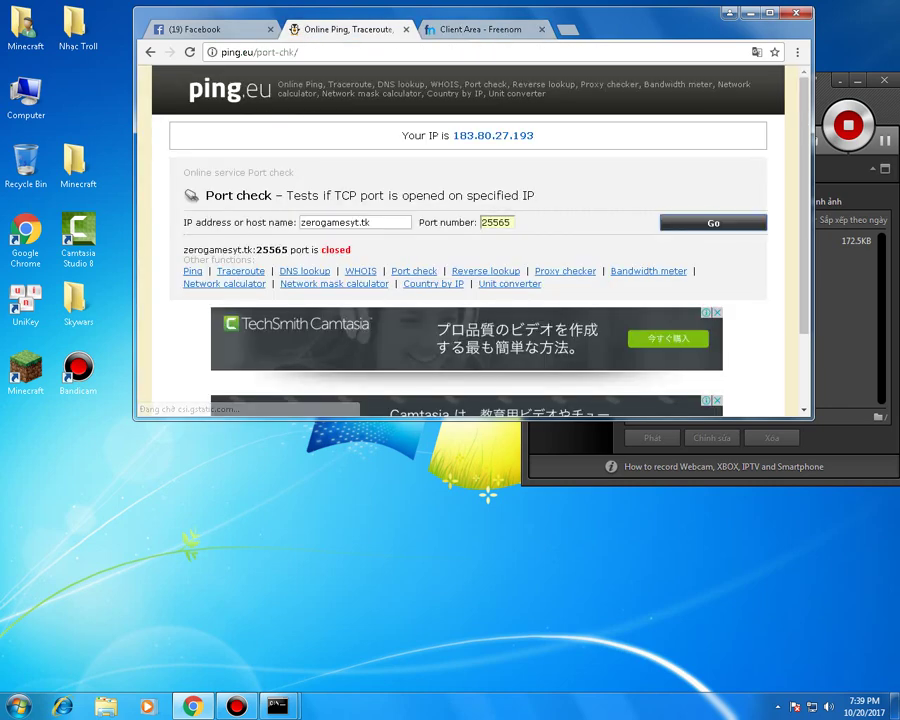
key(Tab)
text(25565)
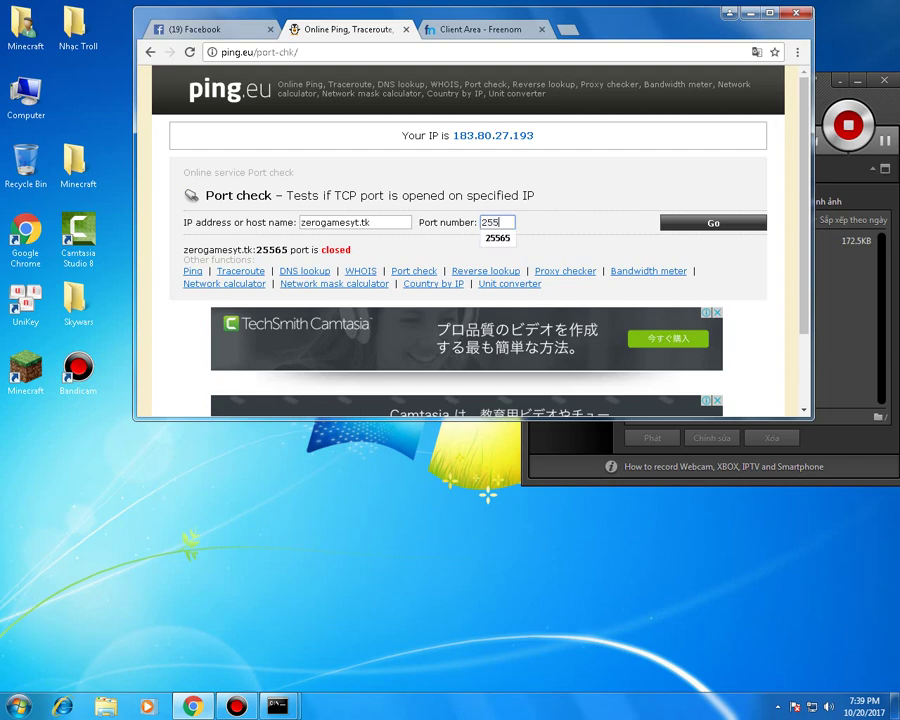
key(Return)
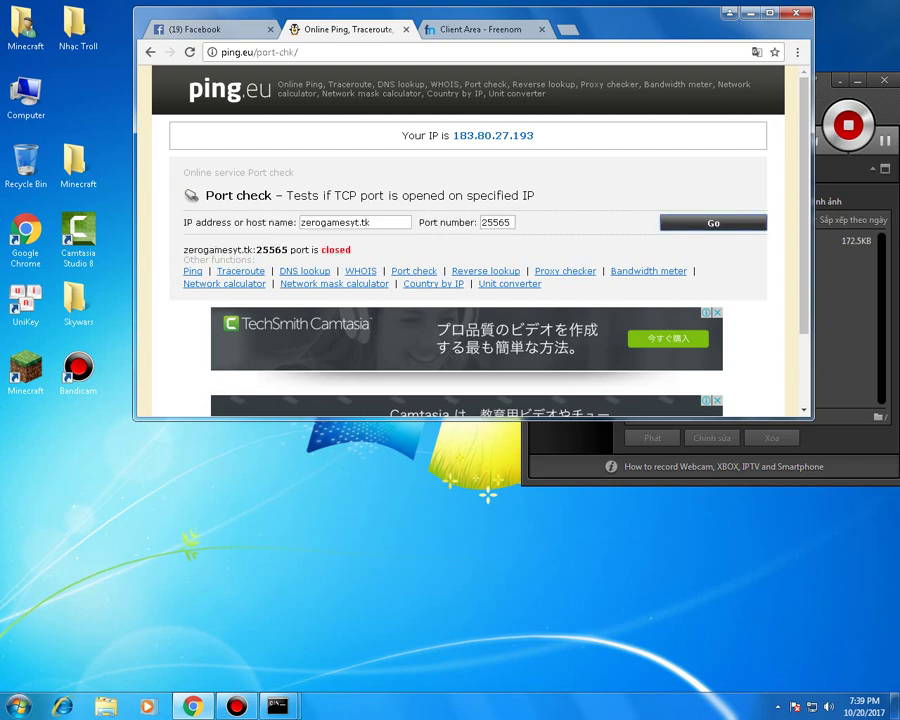
drag(456, 135, 534, 135)
key(ctrl+c)
triple_click(355, 222)
key(ctrl+v)
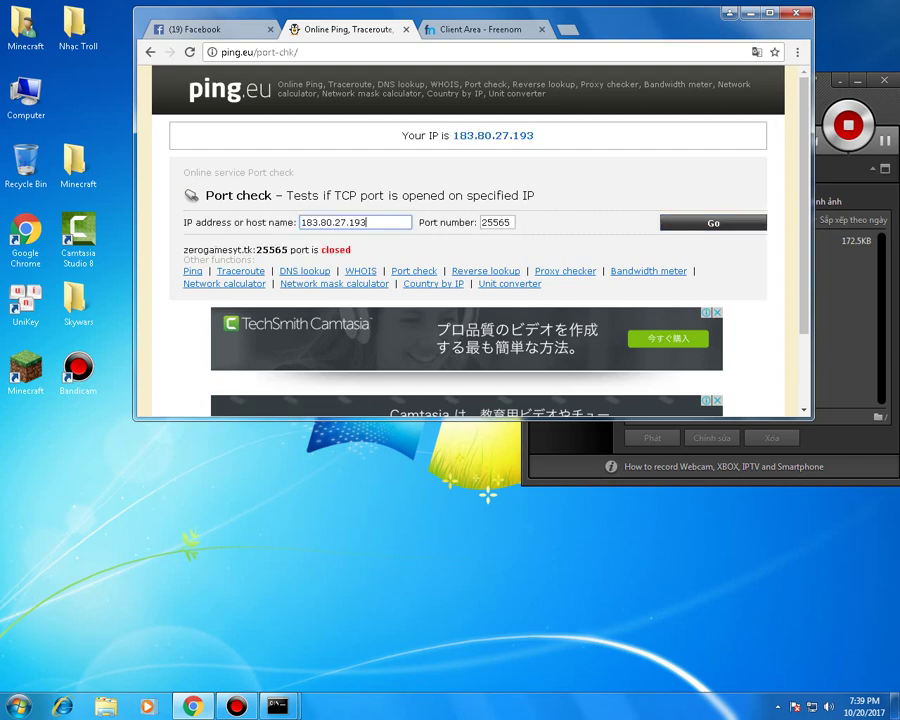
key(Return)
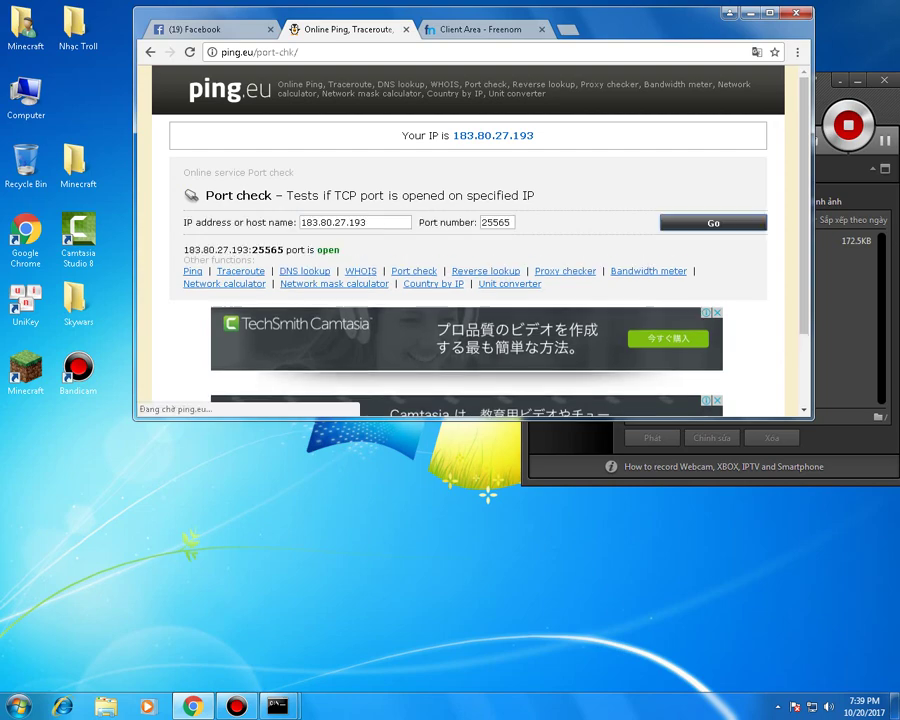
drag(340, 249, 185, 249)
click(184, 245)
double_click(328, 249)
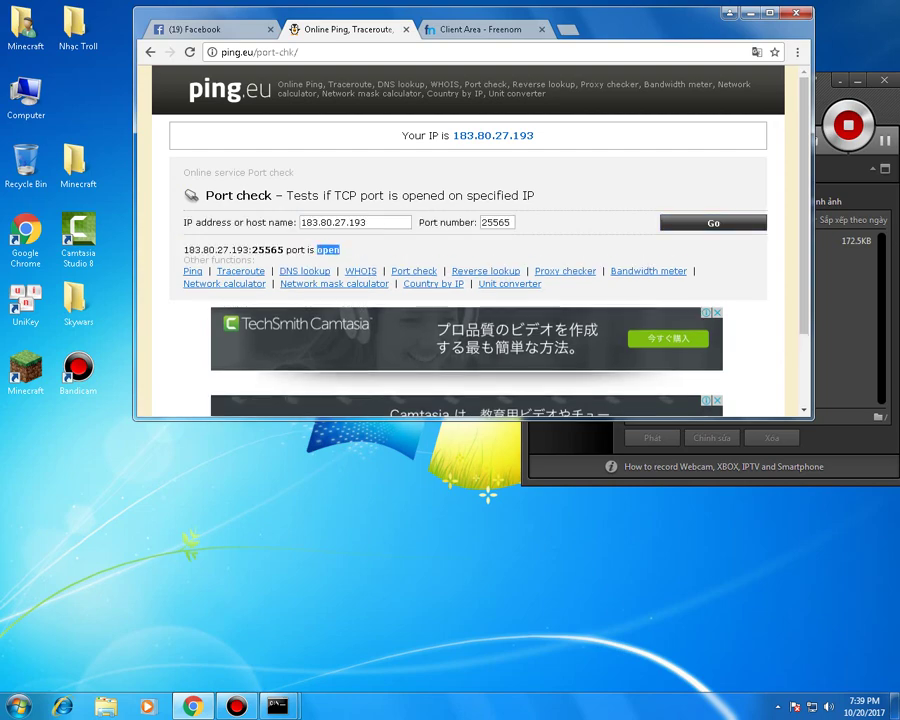
key(ctrl+Tab)
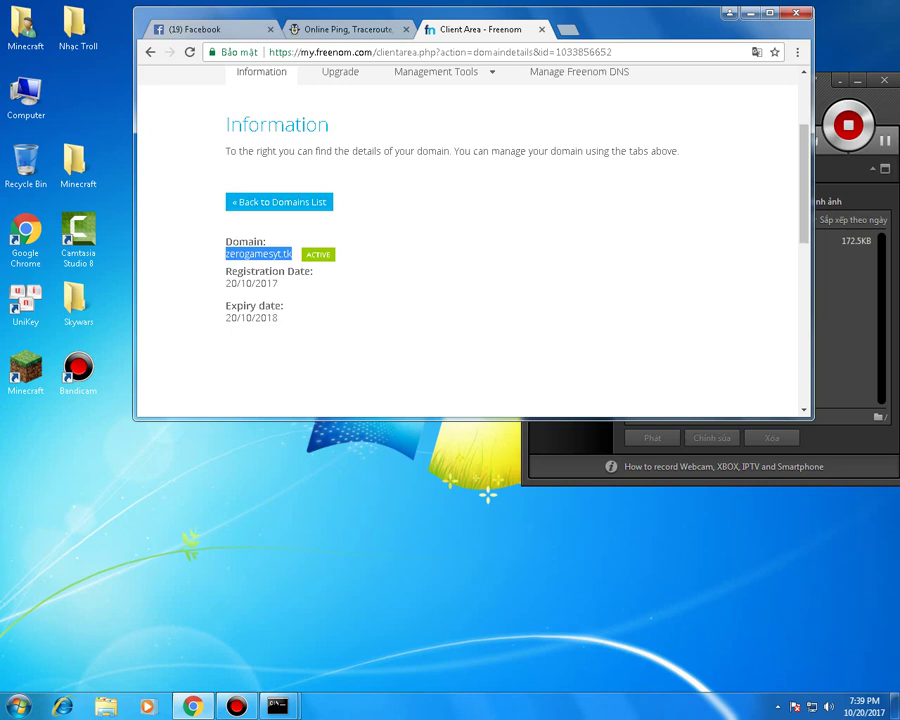
scroll(470, 240, up, 1)
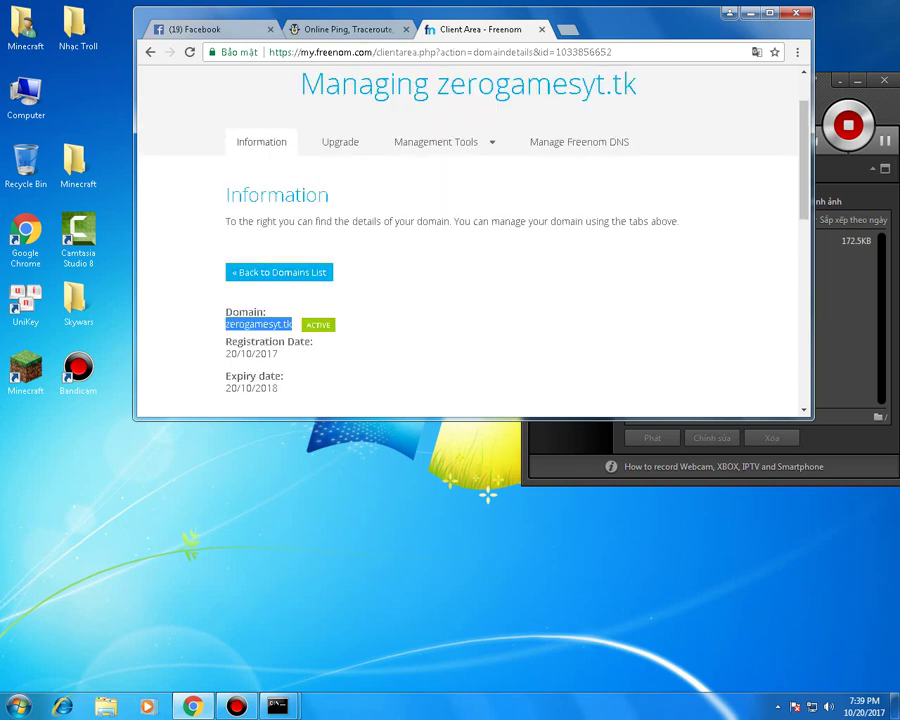
- Open DNS management for zerogamesyt.tk and translate the page into Vietnamese
double_click(318, 324)
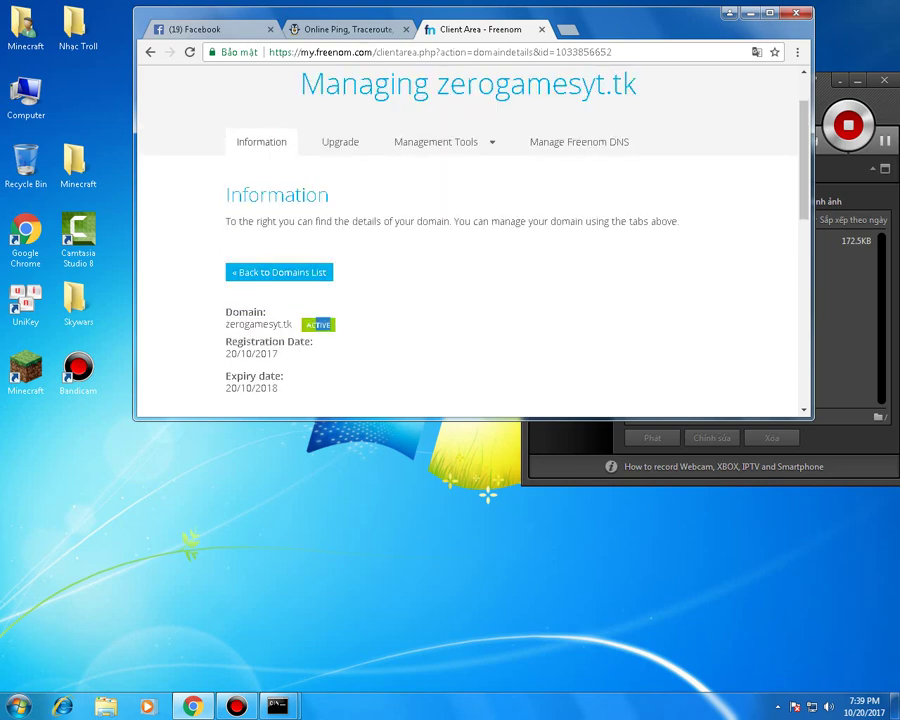
click(579, 141)
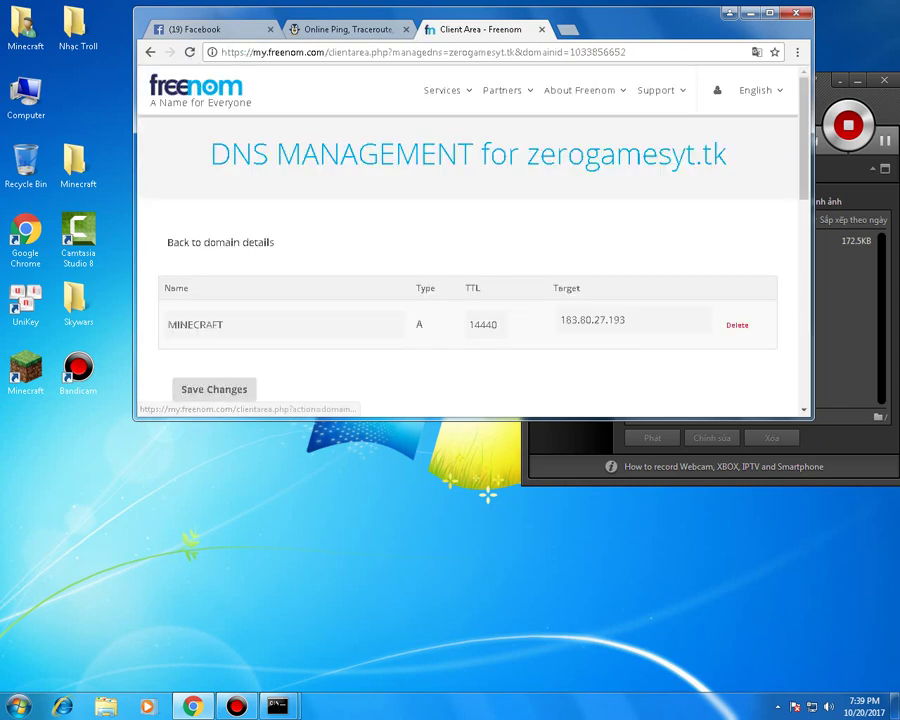
right_click(411, 213)
click(468, 326)
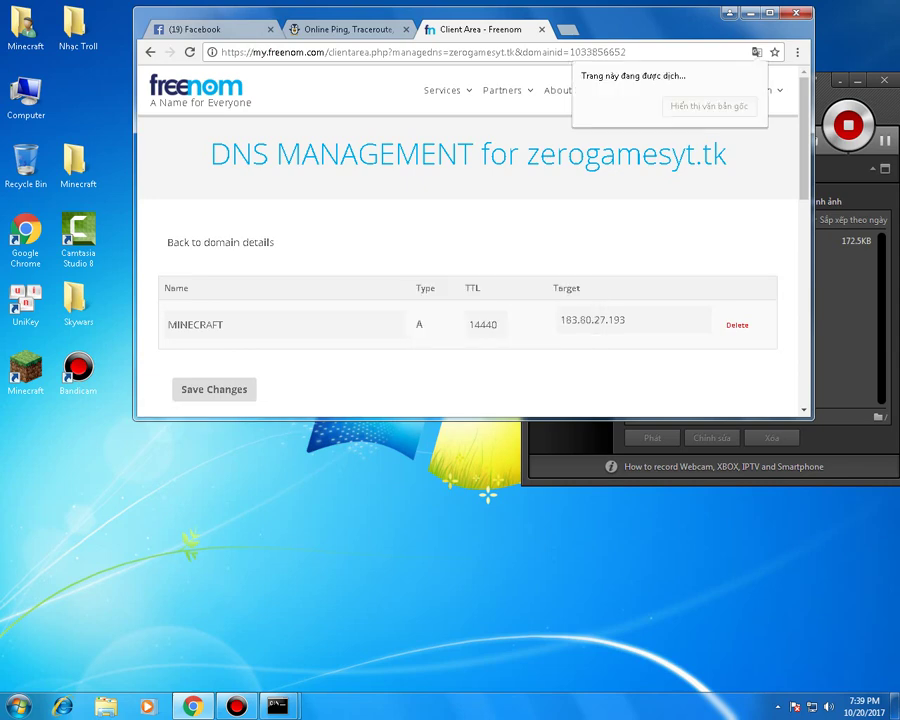
drag(585, 300, 541, 300)
click(223, 338)
drag(223, 338, 215, 338)
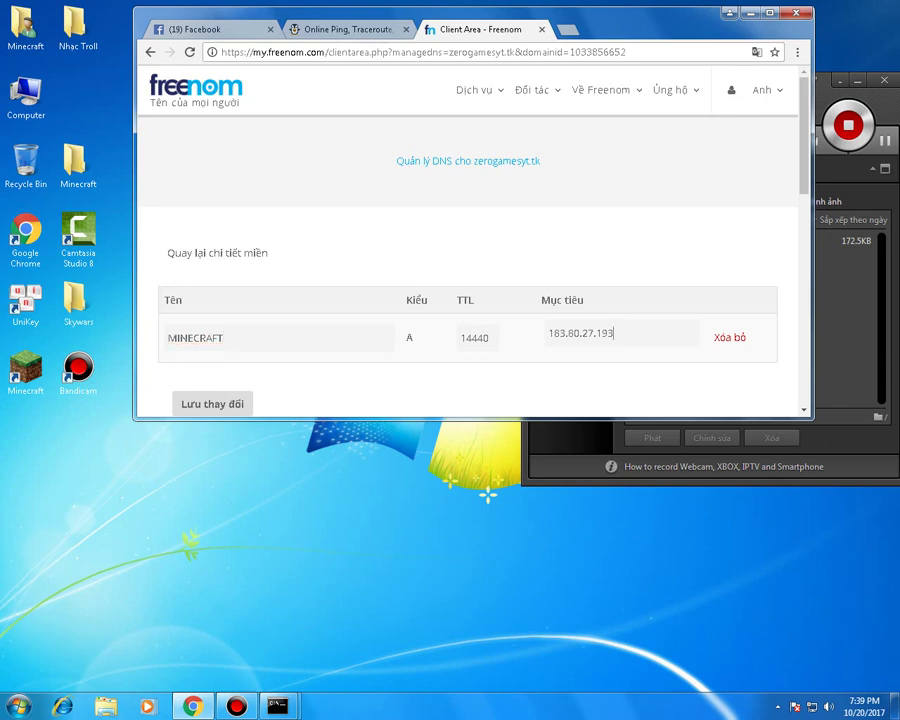
double_click(580, 333)
key(ctrl+c)
click(223, 338)
key(ctrl+a)
key(ctrl+v)
click(212, 404)
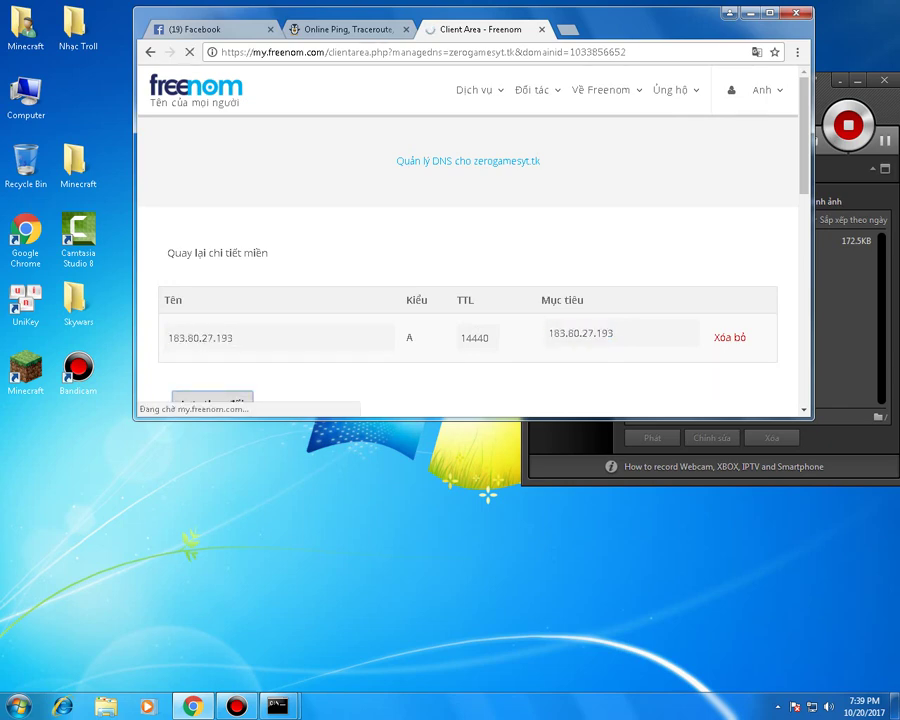
drag(490, 338, 459, 338)
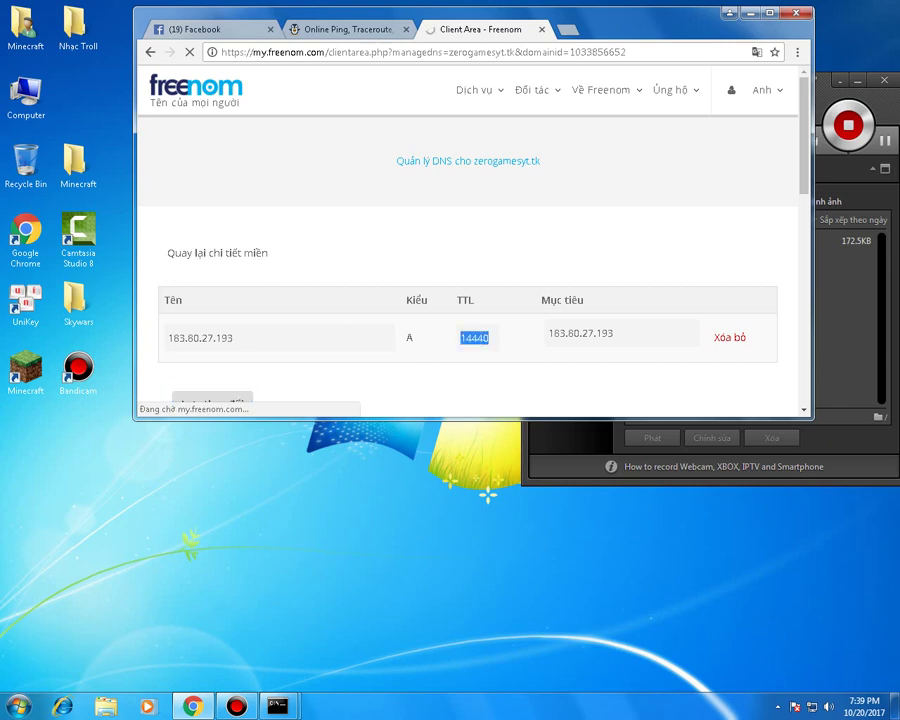
scroll(470, 260, down, 1)
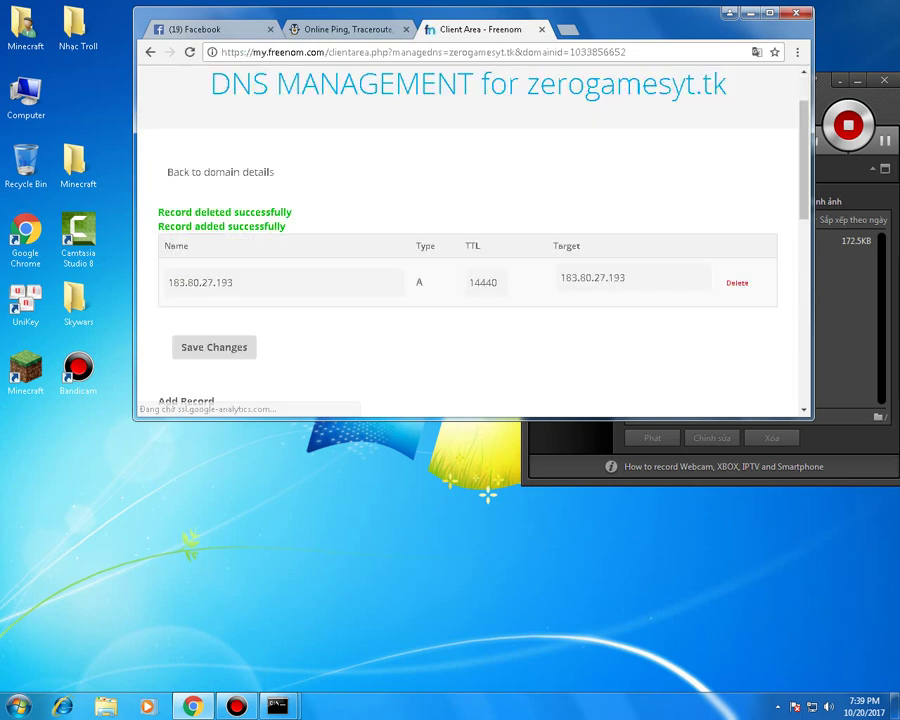
scroll(470, 240, down, 2)
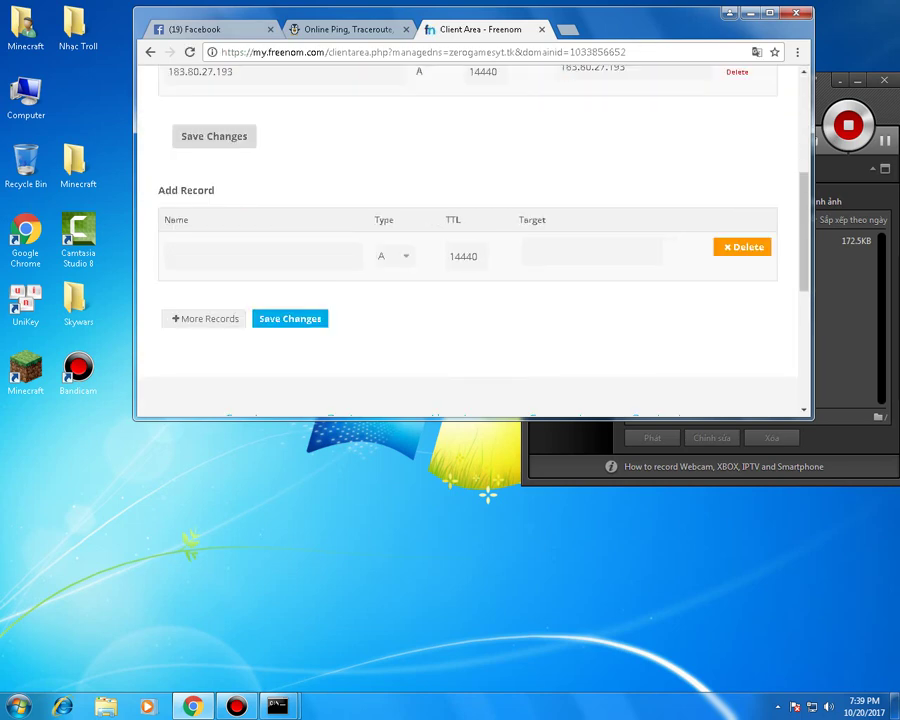
- Add an A record with both name and target set to 183.80.27.193
click(590, 252)
key(ctrl+v)
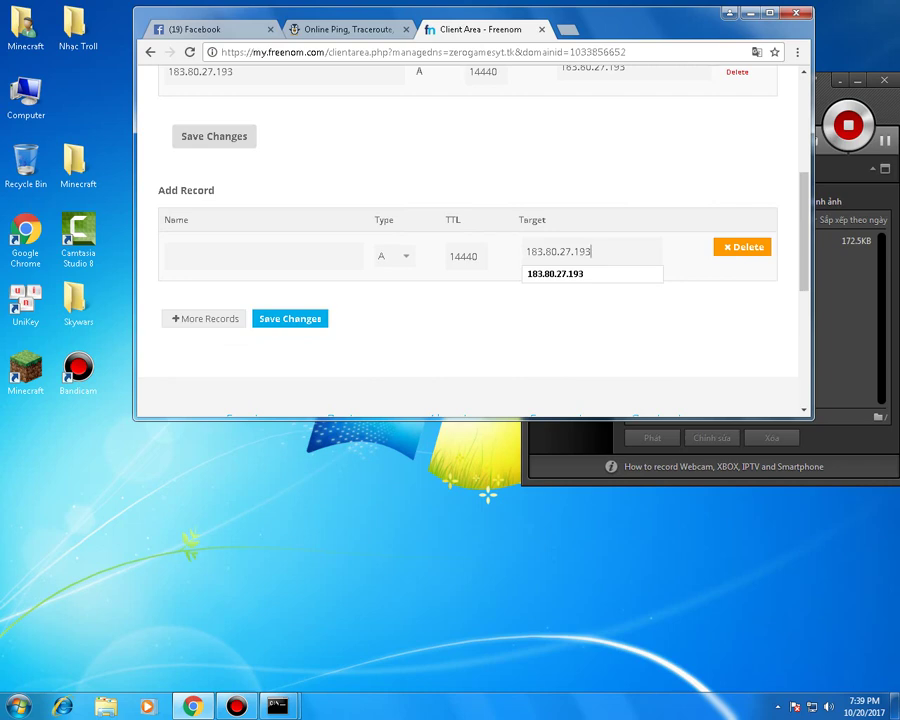
click(200, 256)
key(ctrl+v)
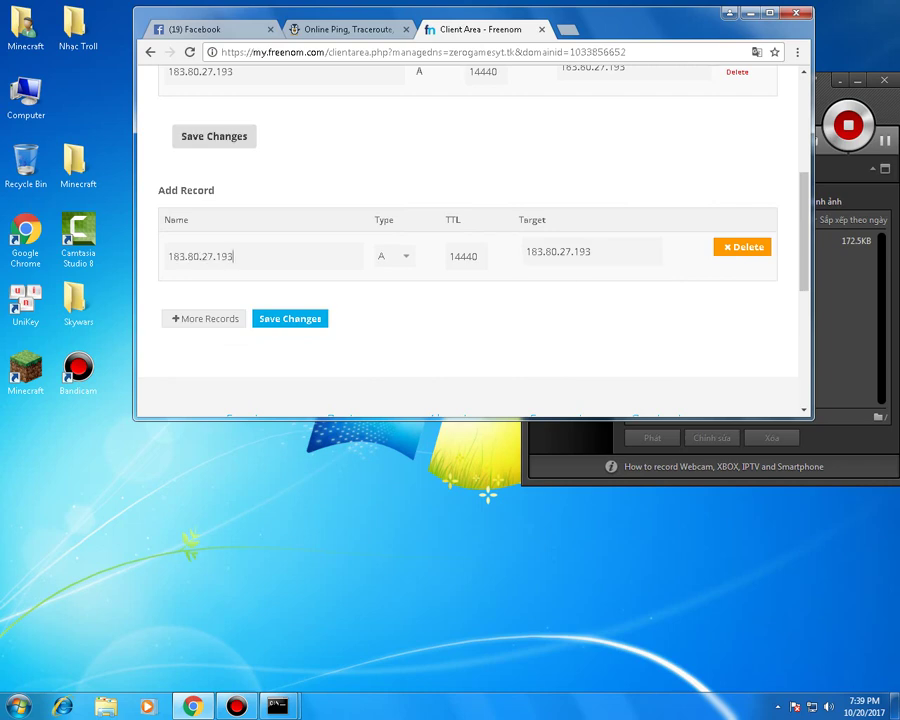
key(Return)
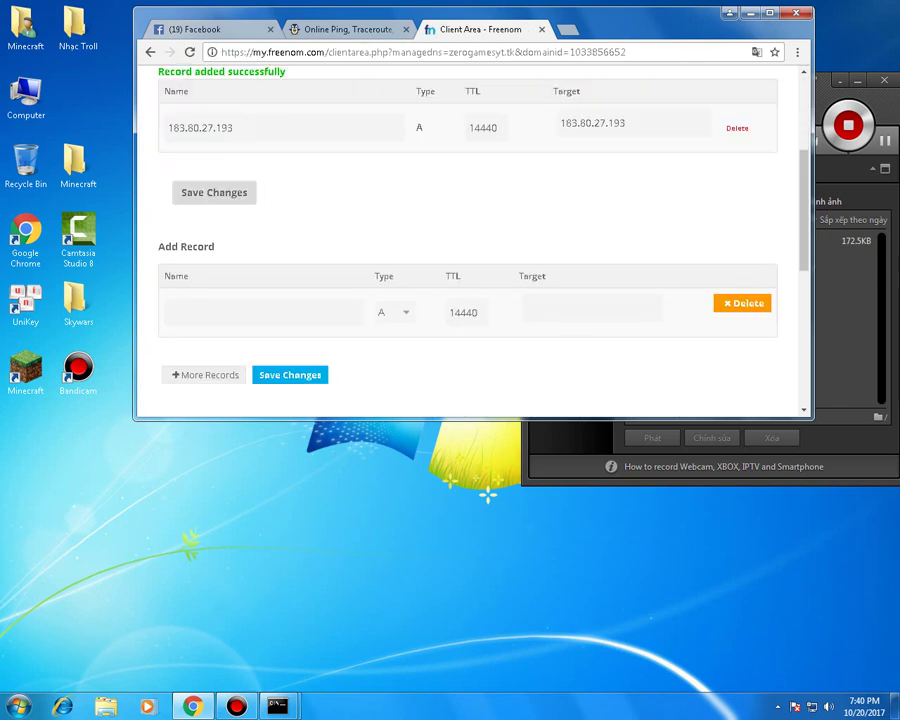
- Glance at the ping.eu host field and return to the Freenom DNS page
scroll(470, 240, up, 2)
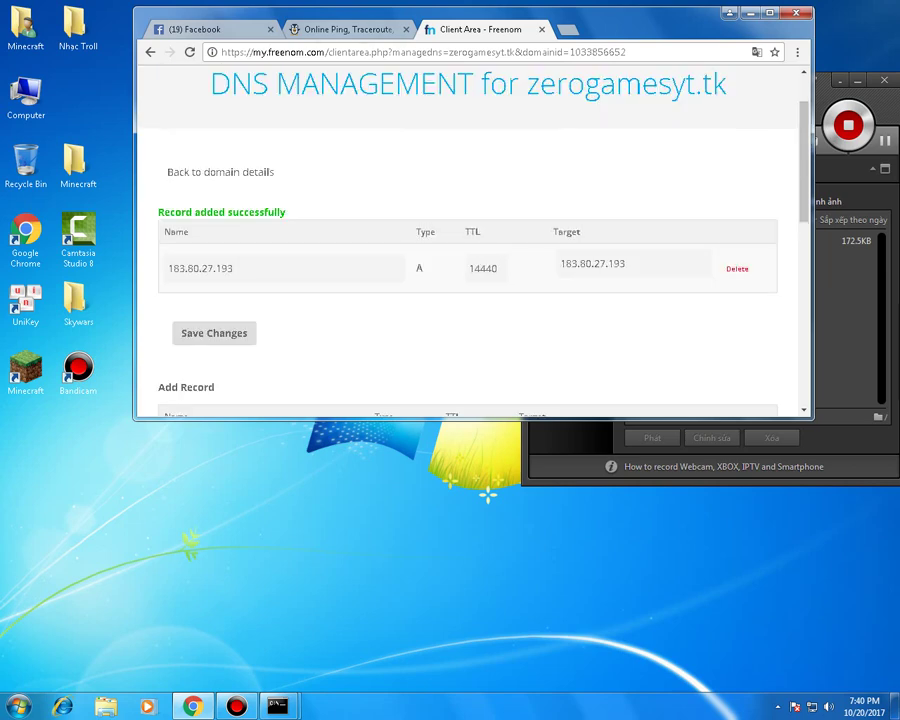
key(ctrl+shift+Tab)
click(367, 222)
key(ctrl+Tab)
scroll(470, 240, up, 1)
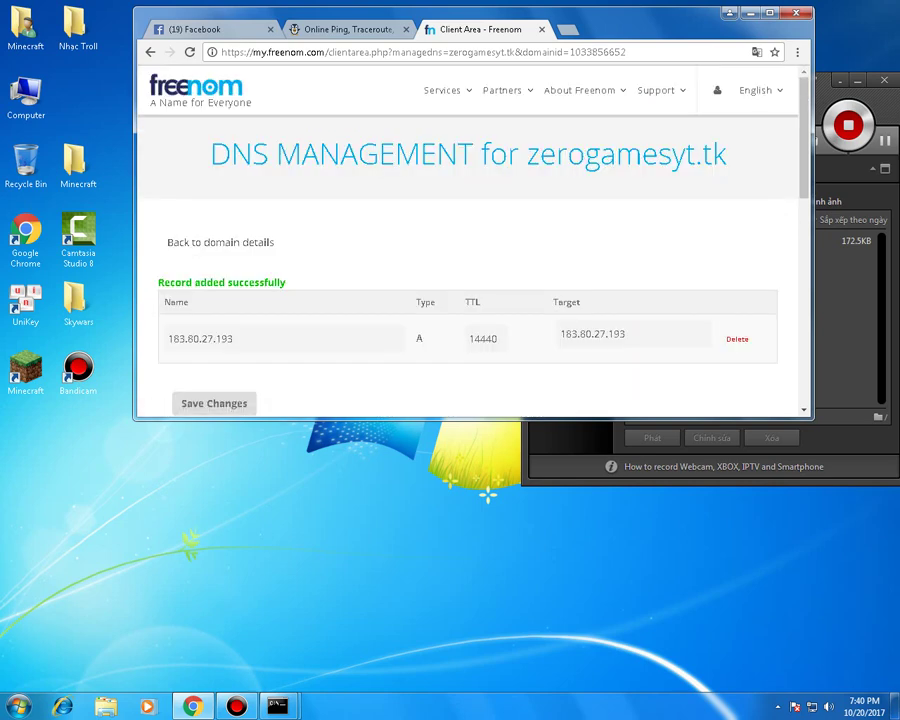
- Copy zerogamesyt.tk from the Freenom heading and run ping.eu's port check on it
drag(727, 155, 527, 155)
key(ctrl+c)
key(ctrl+Tab)
triple_click(340, 222)
key(ctrl+v)
key(Return)
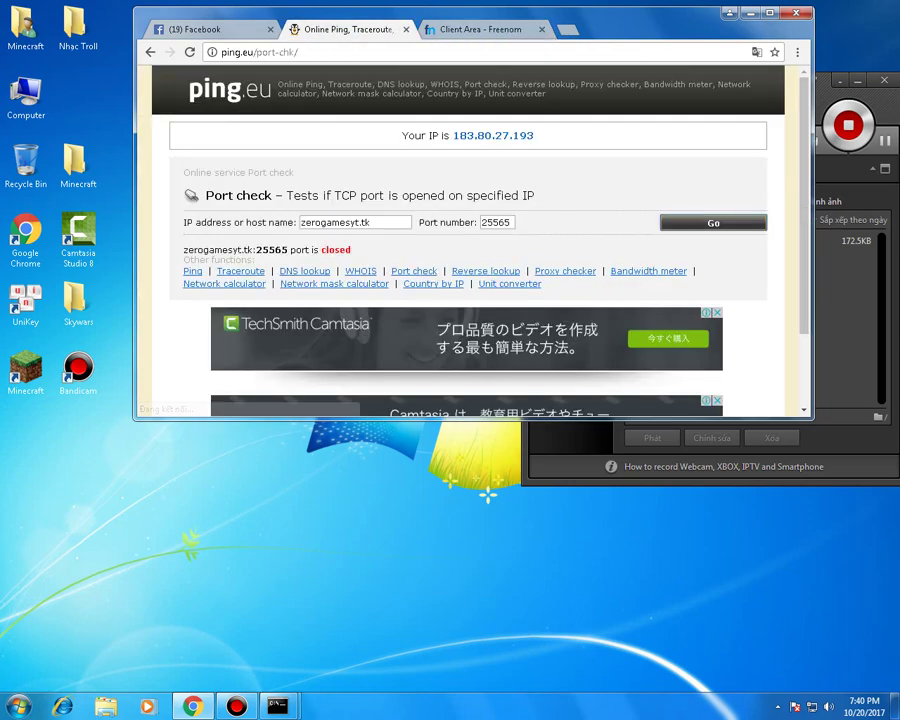
key(ctrl+Tab)
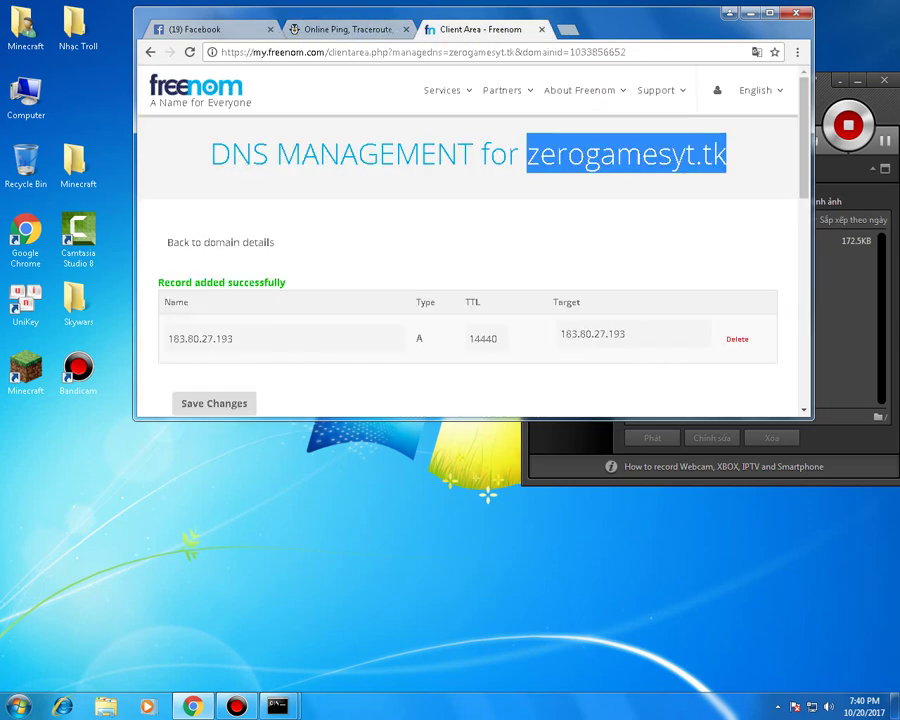
- Rerun the zerogamesyt.tk port check, still closed, and return to the DNS page
drag(726, 155, 520, 155)
key(ctrl+shift+Tab)
key(Return)
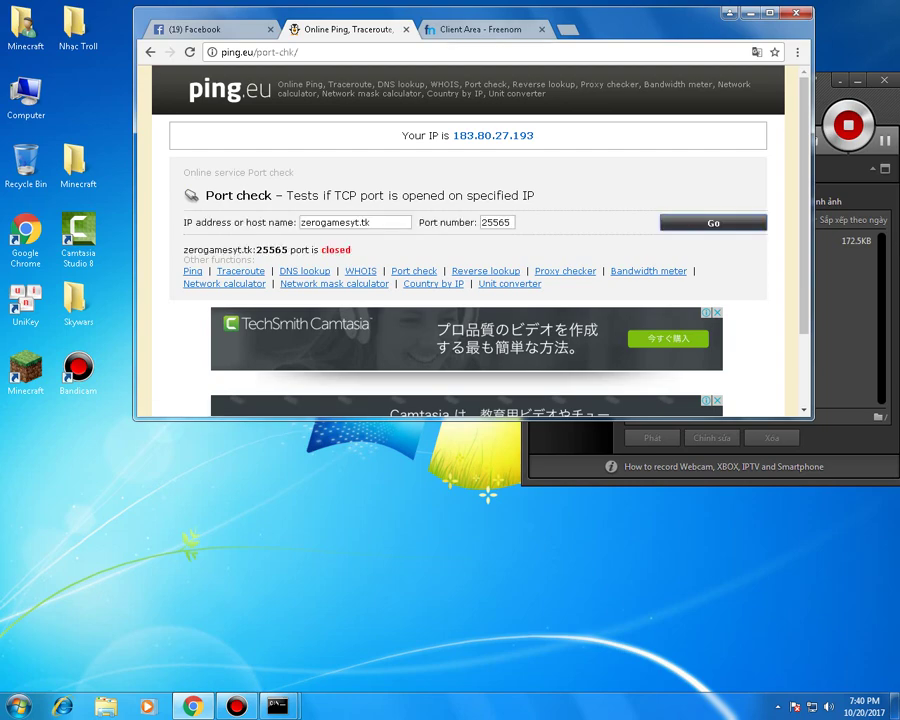
key(ctrl+Tab)
scroll(470, 240, down, 10)
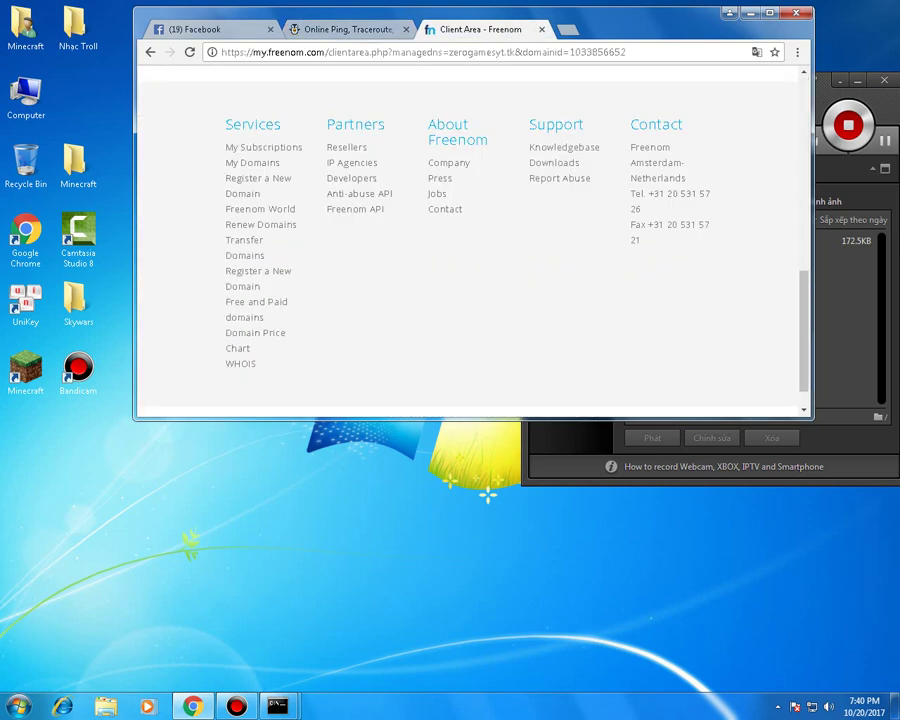
scroll(470, 240, up, 3)
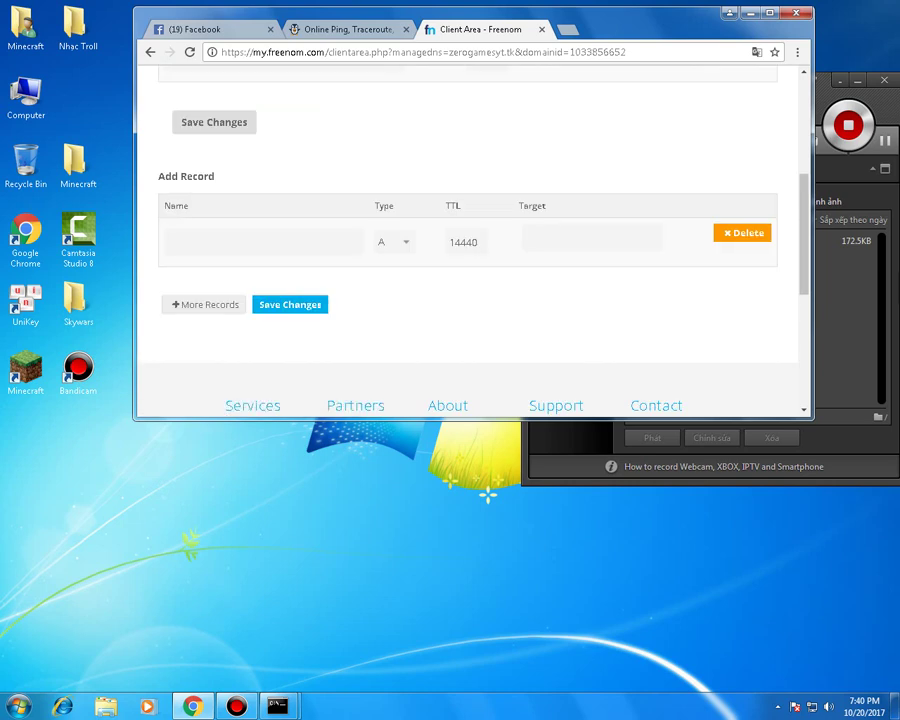
- Delete the A record named 183.80.27.193 and confirm with OK
key(Return)
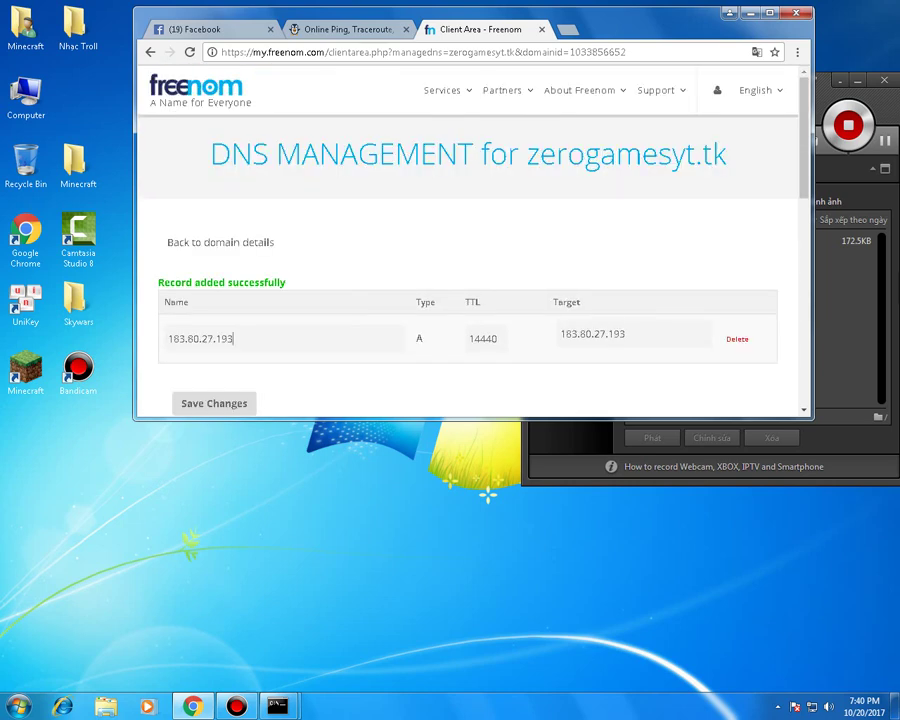
key(ctrl+a)
key(Return)
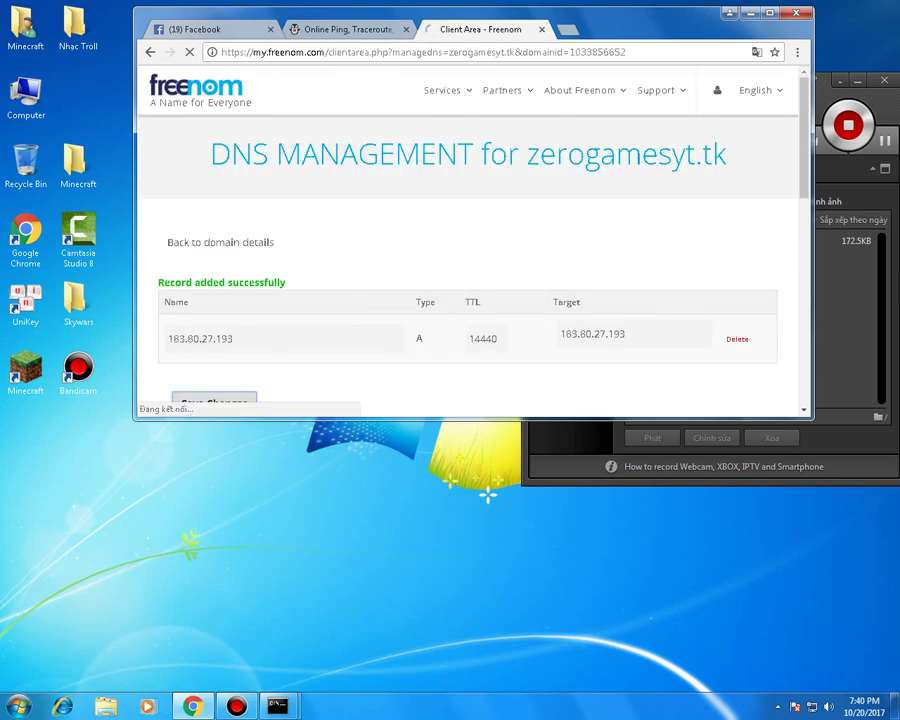
scroll(470, 240, down, 1)
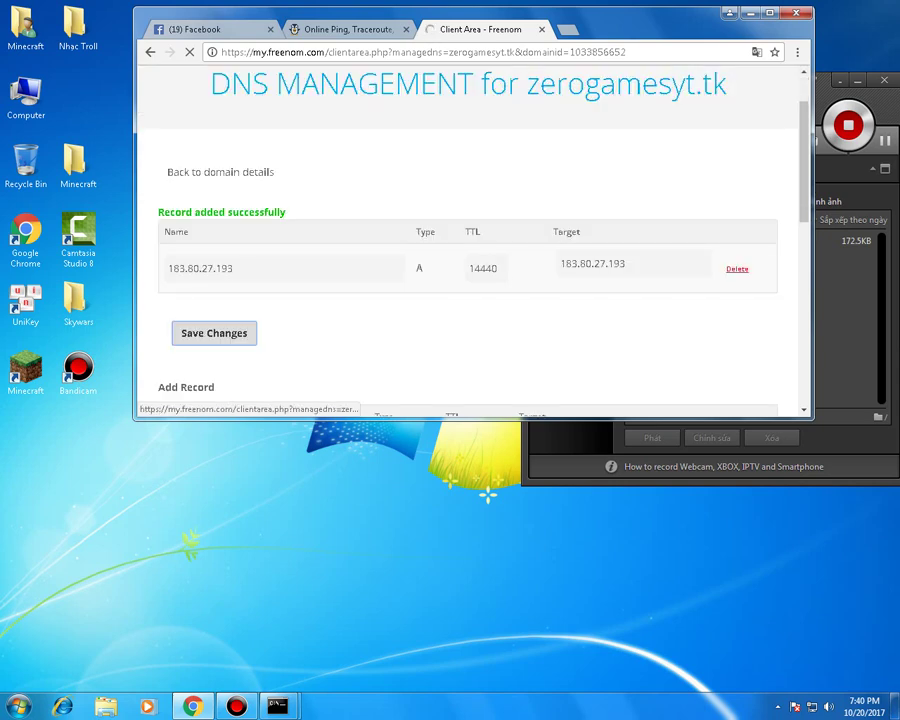
scroll(470, 240, down, 2)
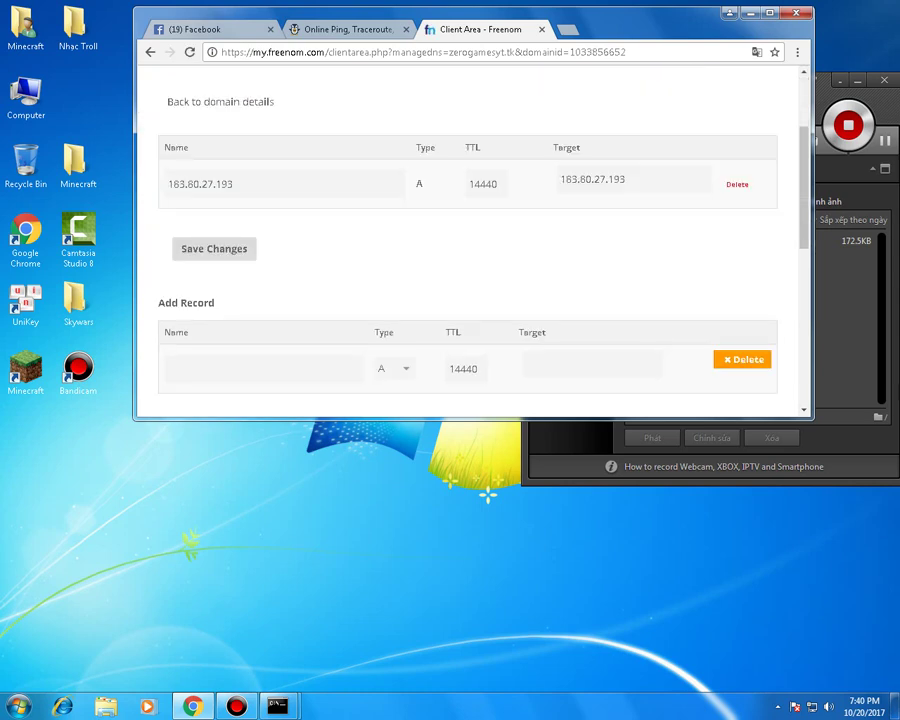
click(737, 184)
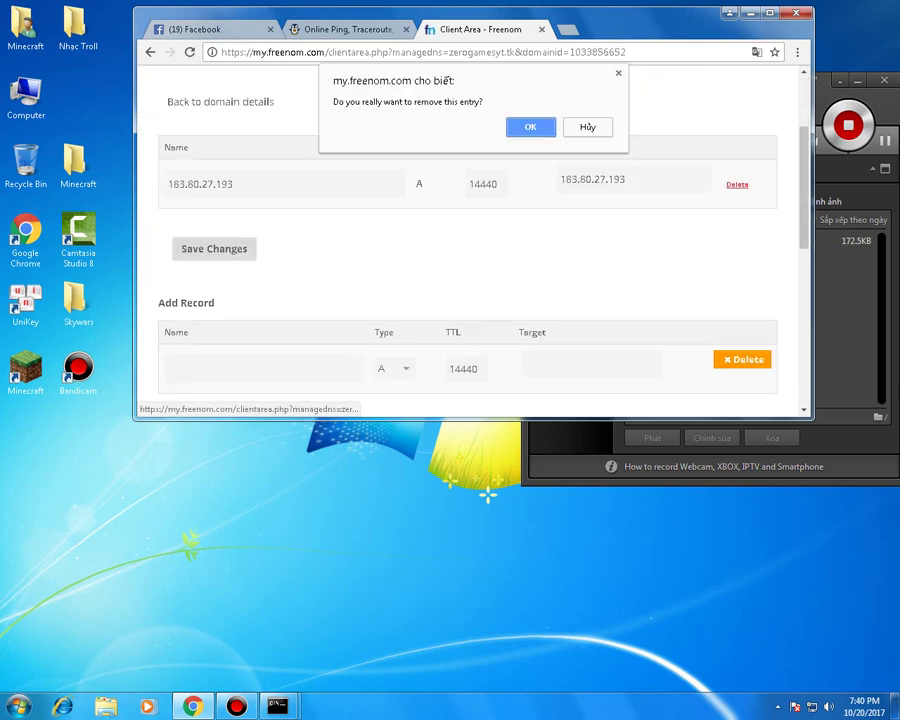
key(Return)
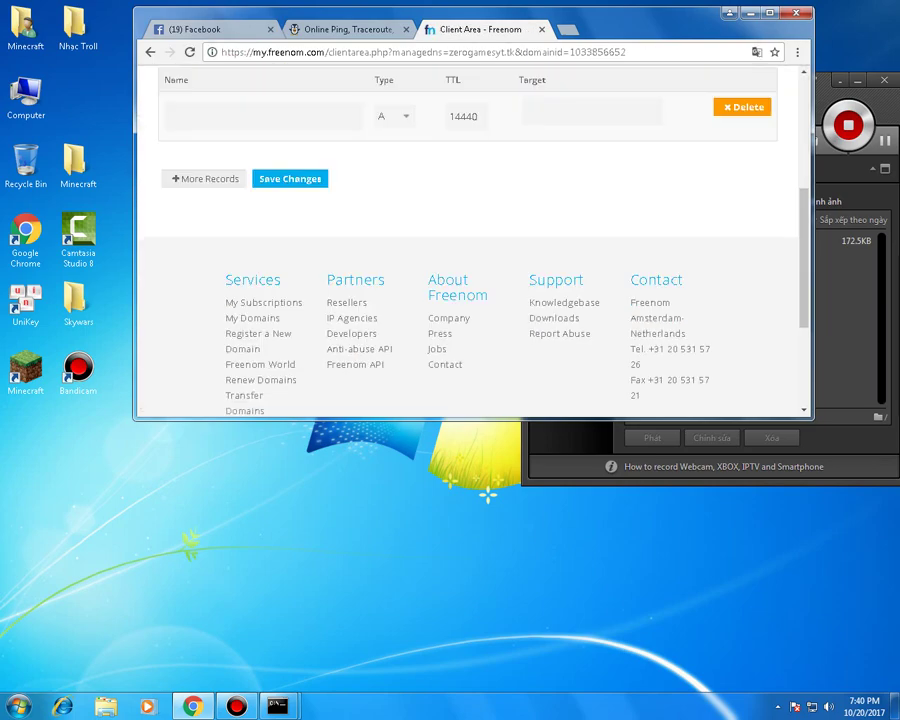
scroll(470, 240, up, 1)
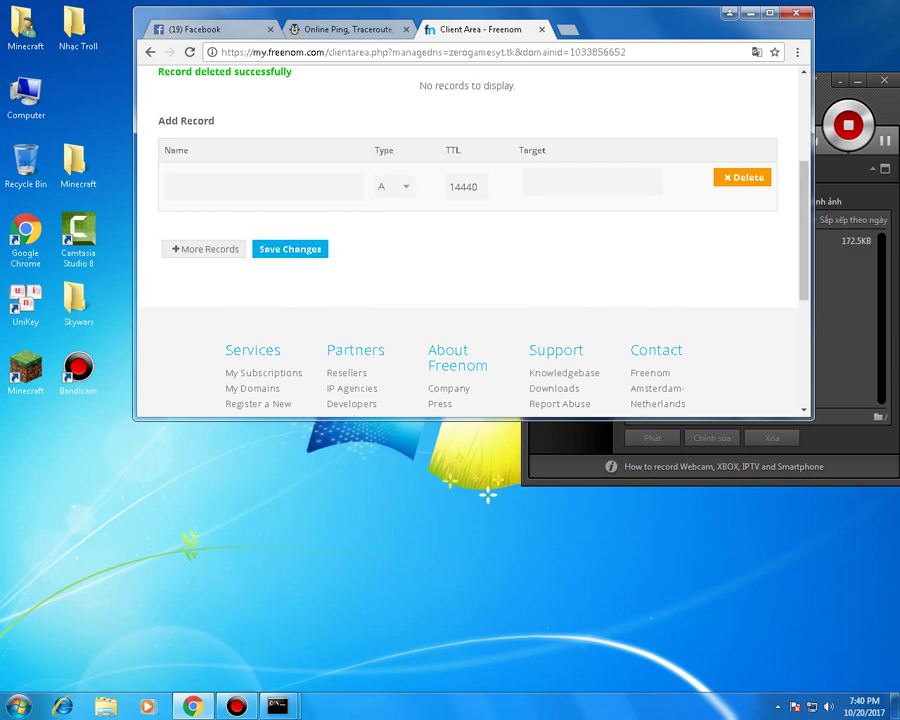
- Start a new record, entering zerogamesyt.tk in the Name field
scroll(470, 240, up, 3)
scroll(470, 240, down, 3)
text(Z)
scroll(470, 240, up, 2)
drag(726, 154, 527, 154)
key(ctrl+v)
click(560, 377)
key(shift+Tab)
key(Tab)
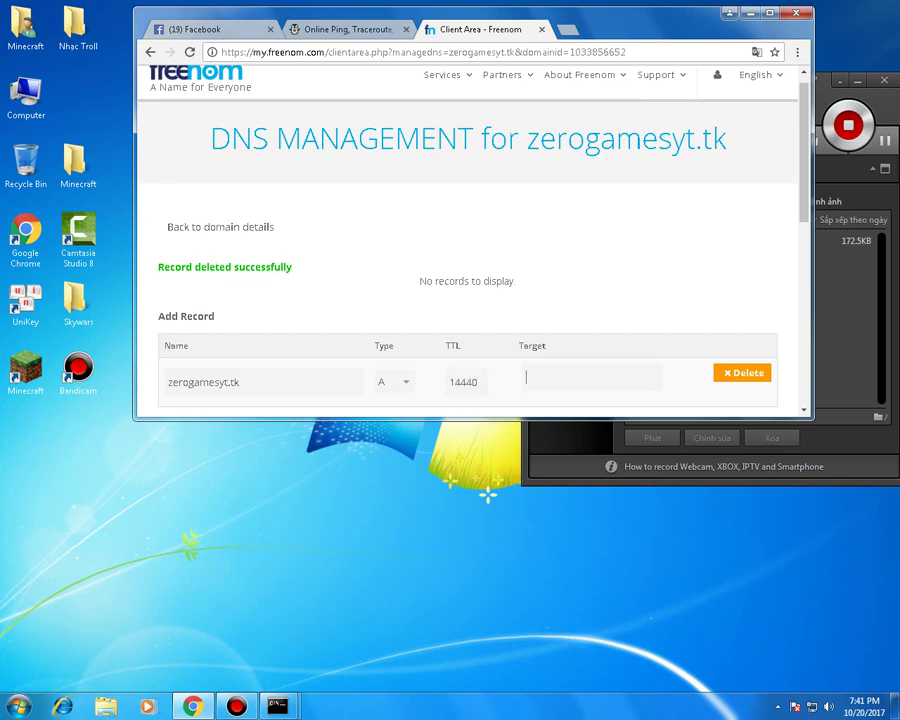
- Copy 183.80.27.193 from ping.eu into Target and save the A record
key(ctrl+shift+Tab)
double_click(493, 135)
key(ctrl+c)
key(ctrl+Tab)
key(ctrl+v)
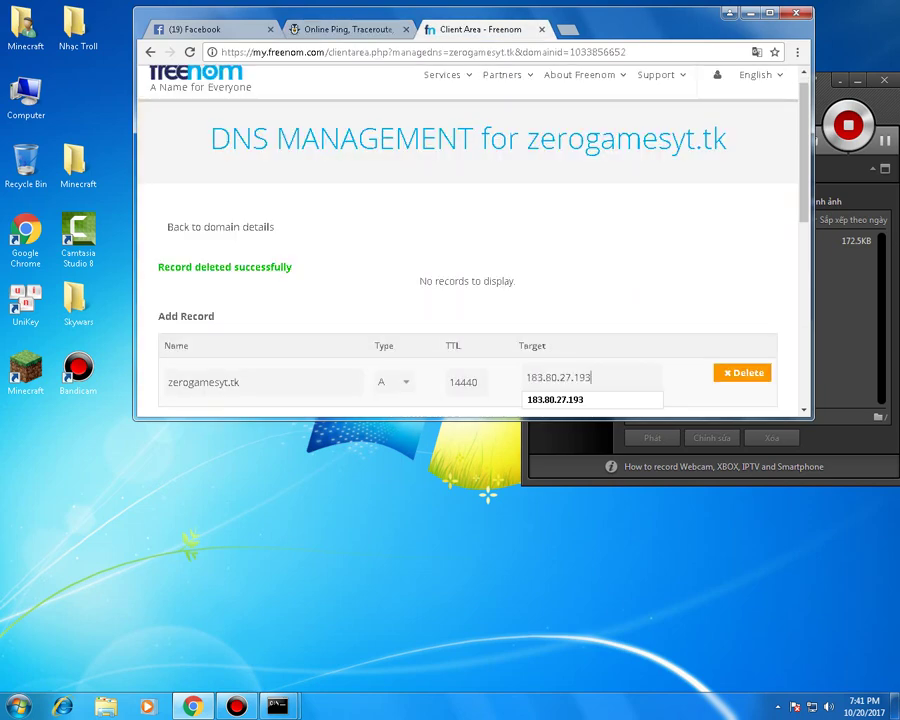
scroll(470, 240, down, 3)
key(Return)
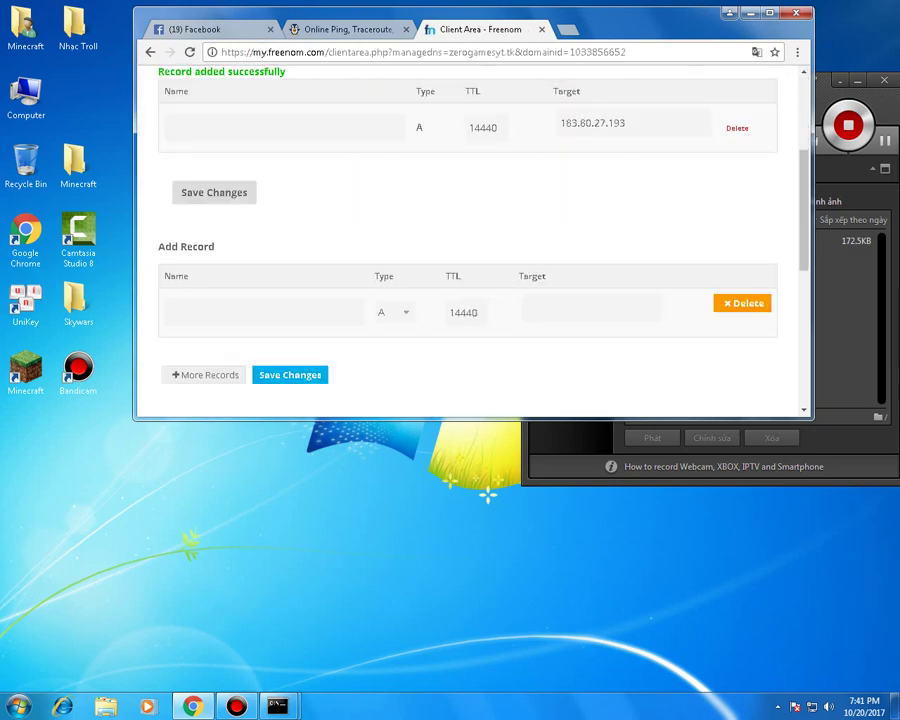
- Close the Freenom tab and rerun ping.eu's check on zerogamesyt.tk:25565, now open
click(541, 29)
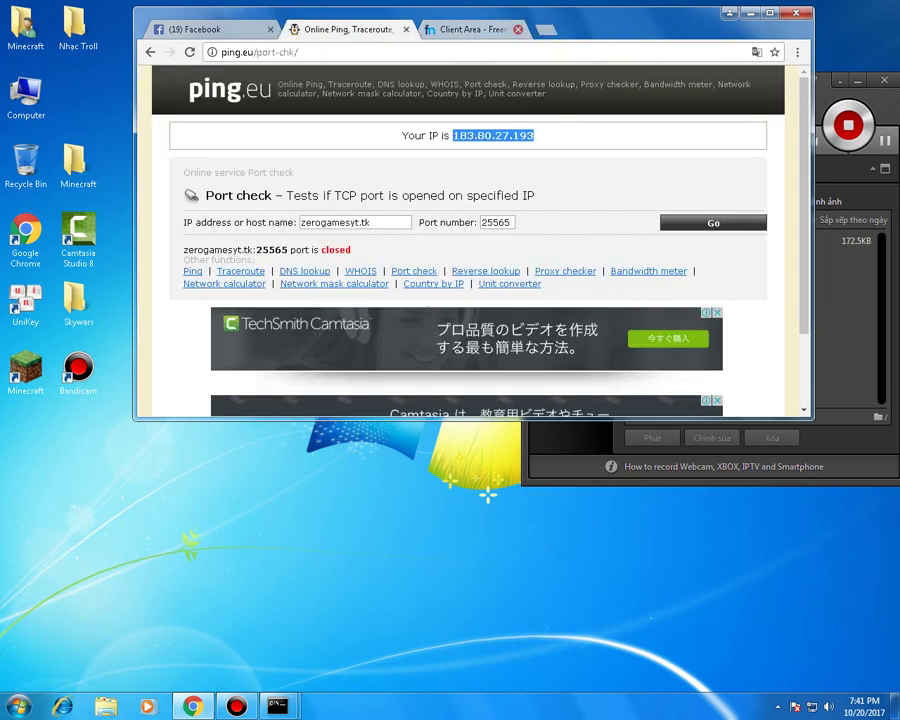
click(713, 222)
drag(312, 249, 351, 249)
click(351, 249)
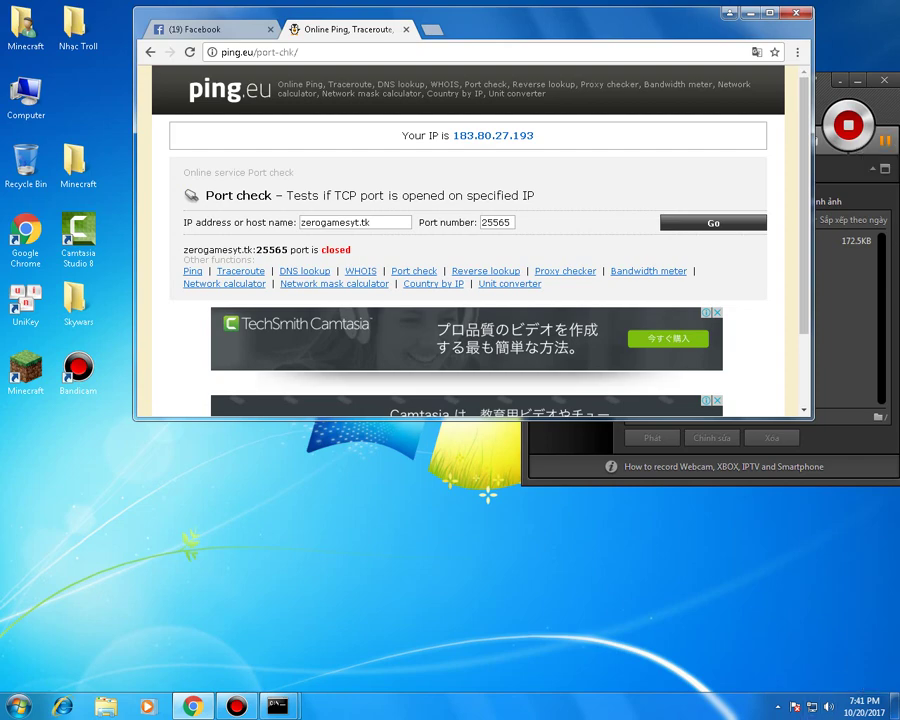
drag(828, 79, 642, 67)
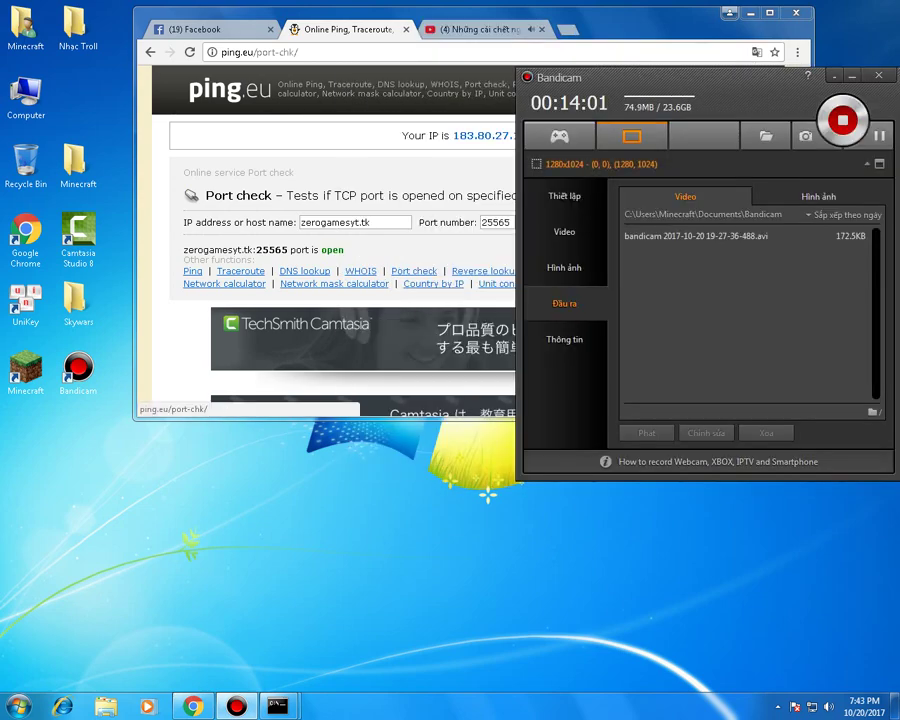
- Search Google for freenom in a new tab
key(alt+Tab)
drag(410, 222, 299, 222)
key(ctrl+t)
text(freenom)
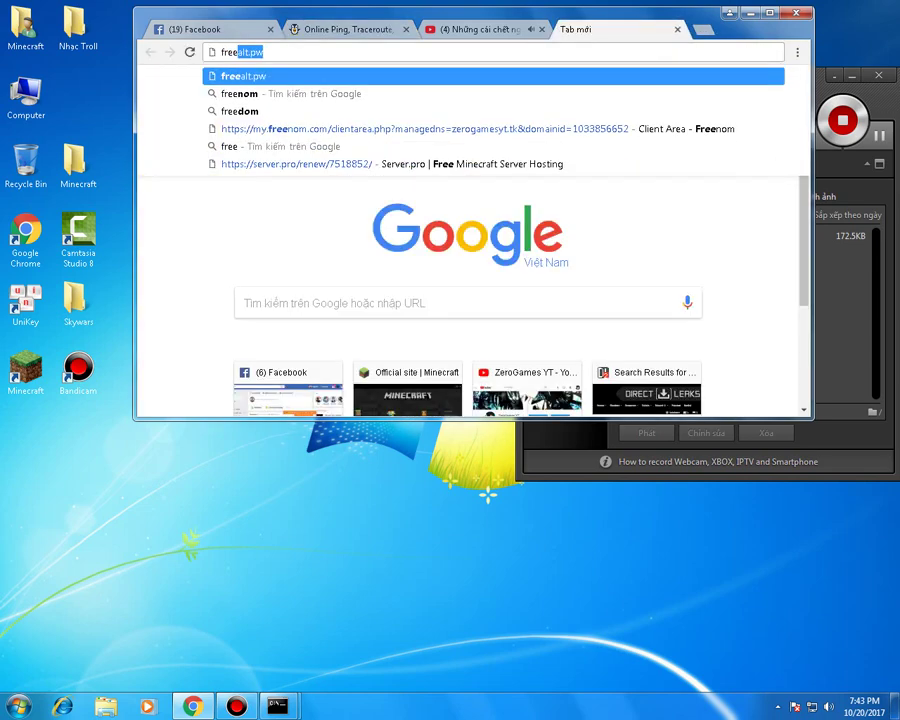
key(Return)
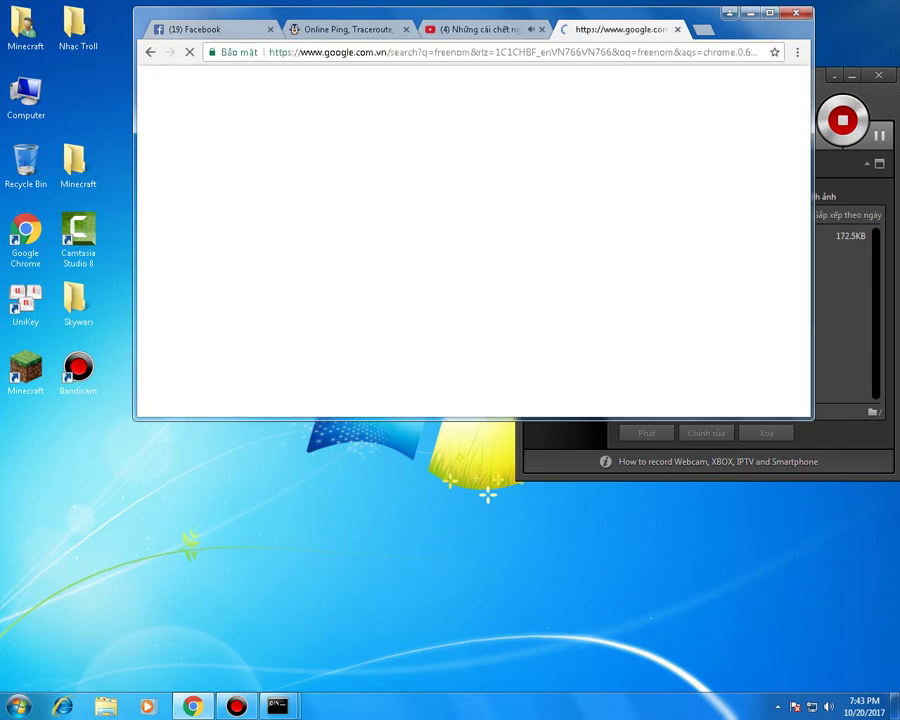
- Recheck zerogamesyt.tk on ping.eu, then open the Freenom result from the search
key(ctrl+2)
key(Return)
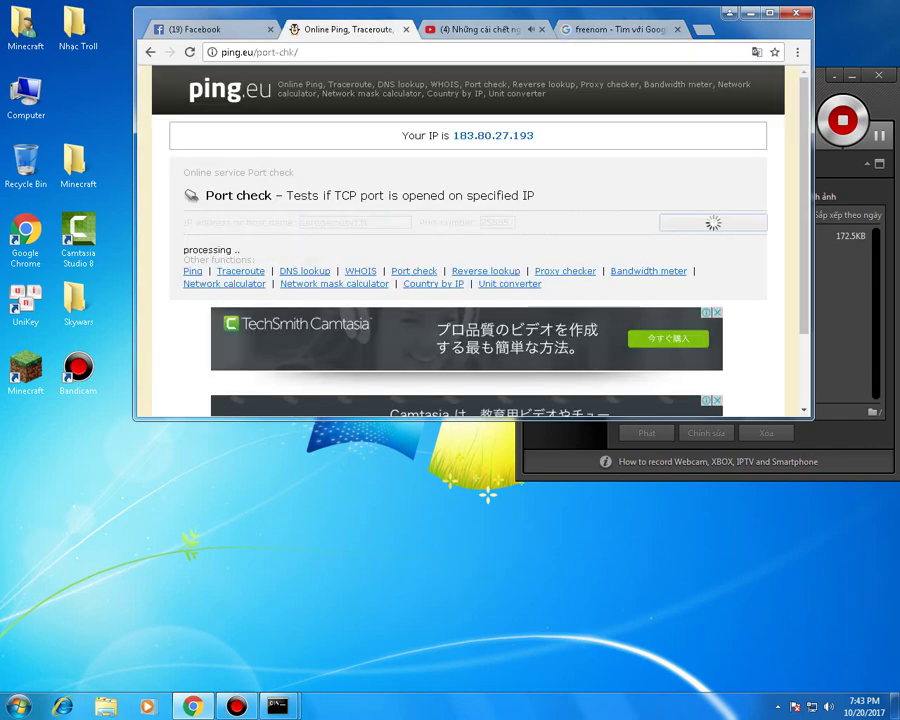
drag(345, 250, 185, 193)
click(184, 241)
drag(262, 250, 184, 193)
key(ctrl+4)
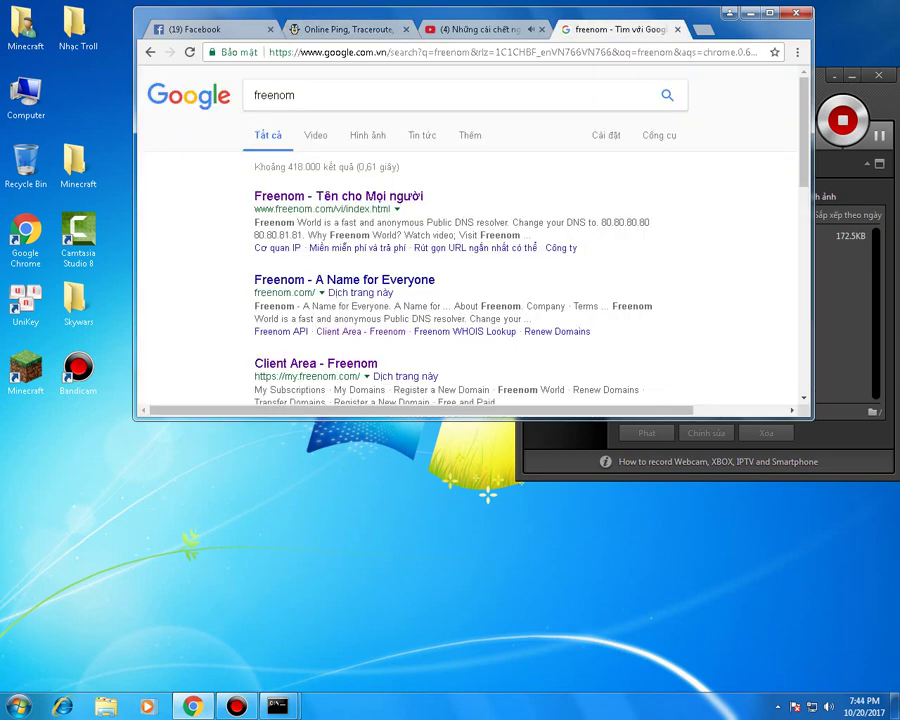
click(338, 196)
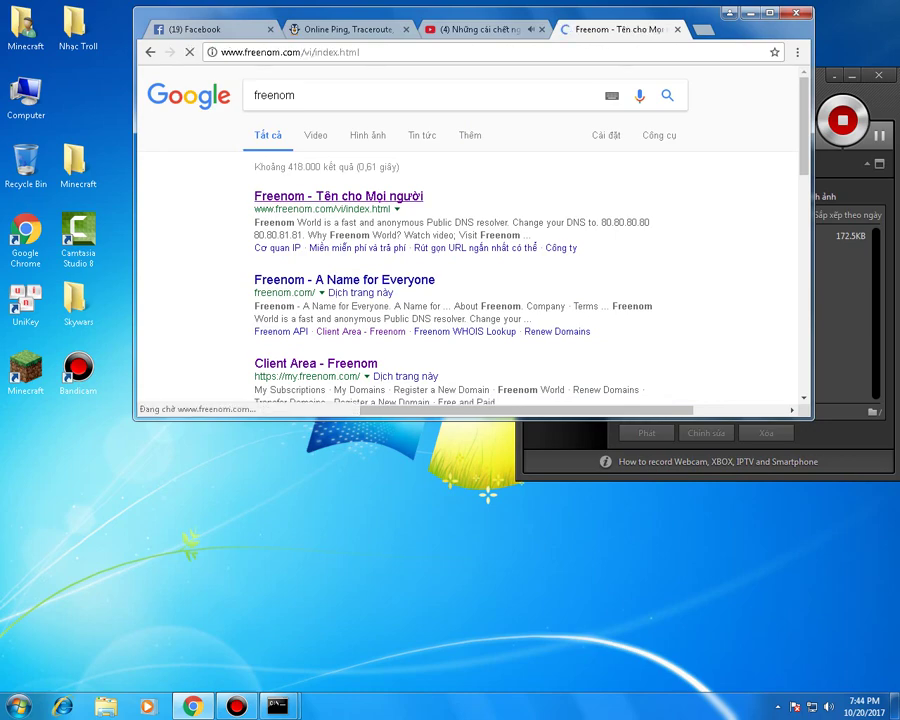
- Via My Domains, view zerogamesyt.tk's A record targeting 183.80.27.193 and select the domain name
mouse_move(375, 90)
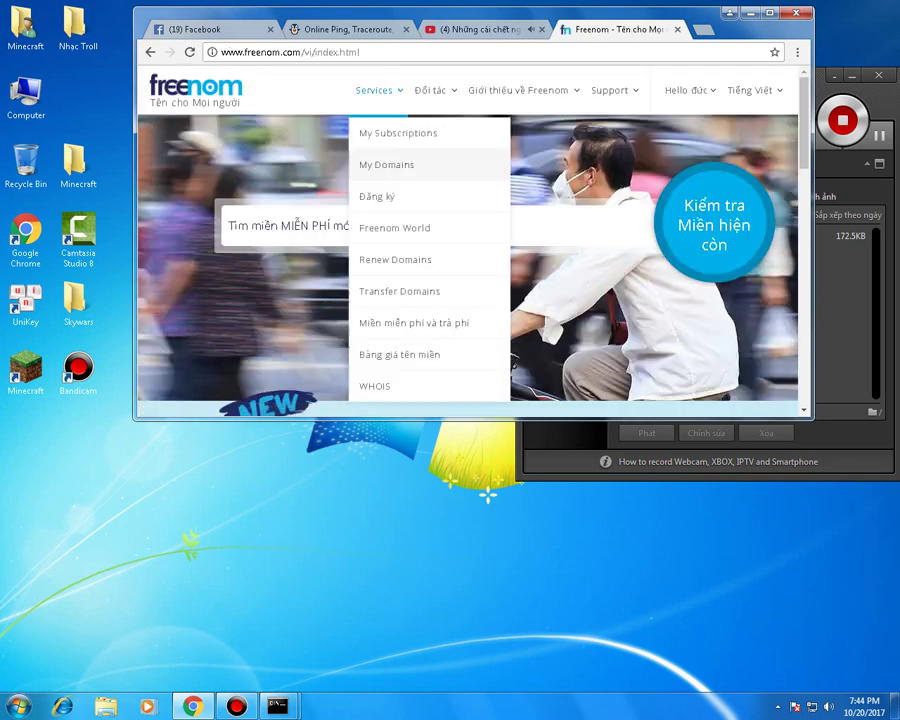
click(386, 164)
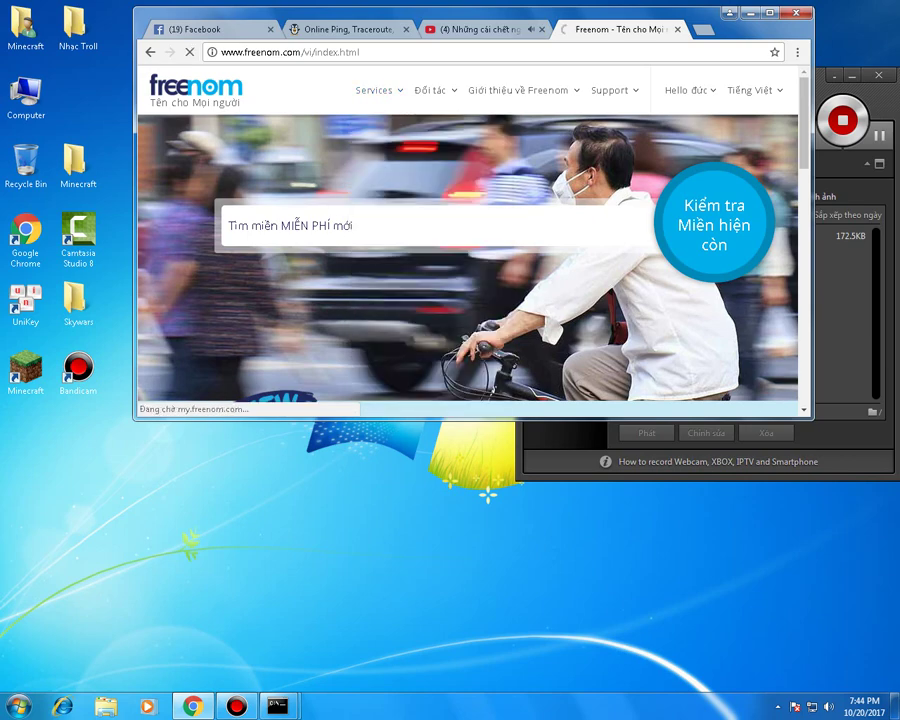
scroll(470, 240, down, 1)
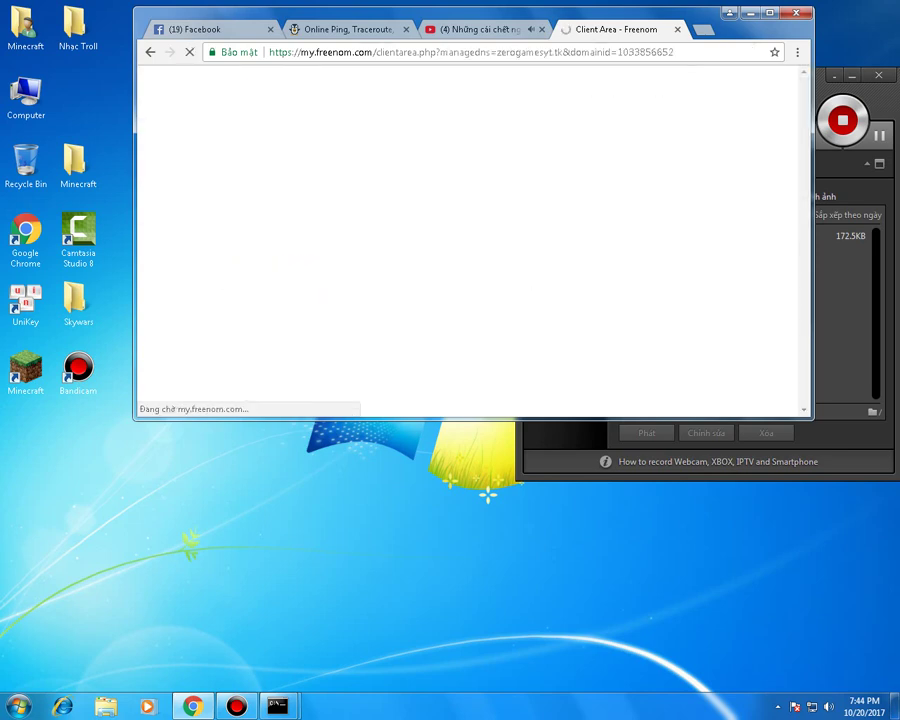
drag(560, 320, 626, 320)
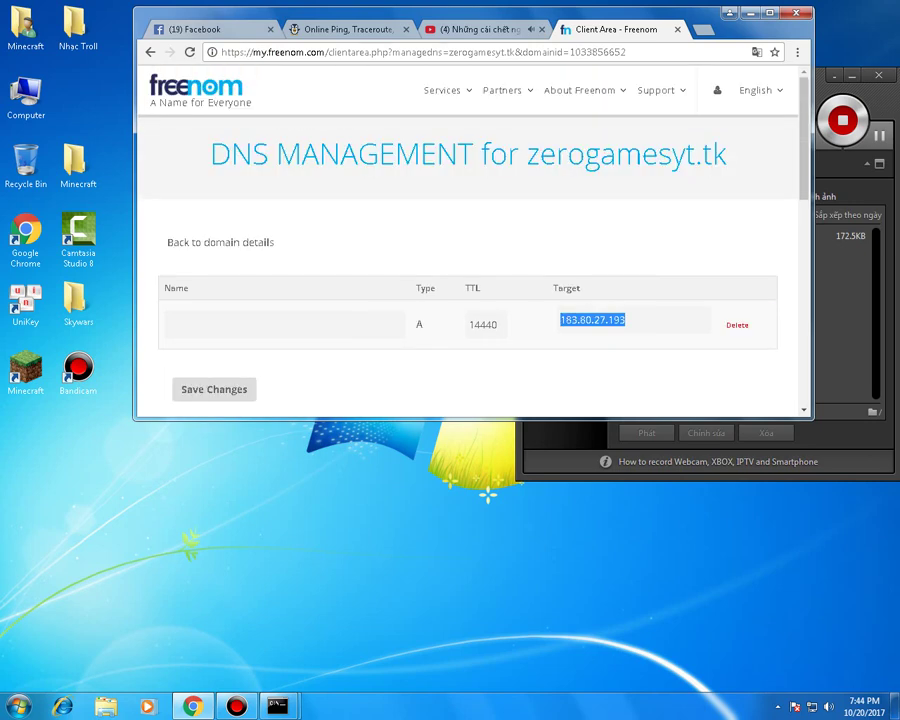
drag(727, 153, 527, 153)
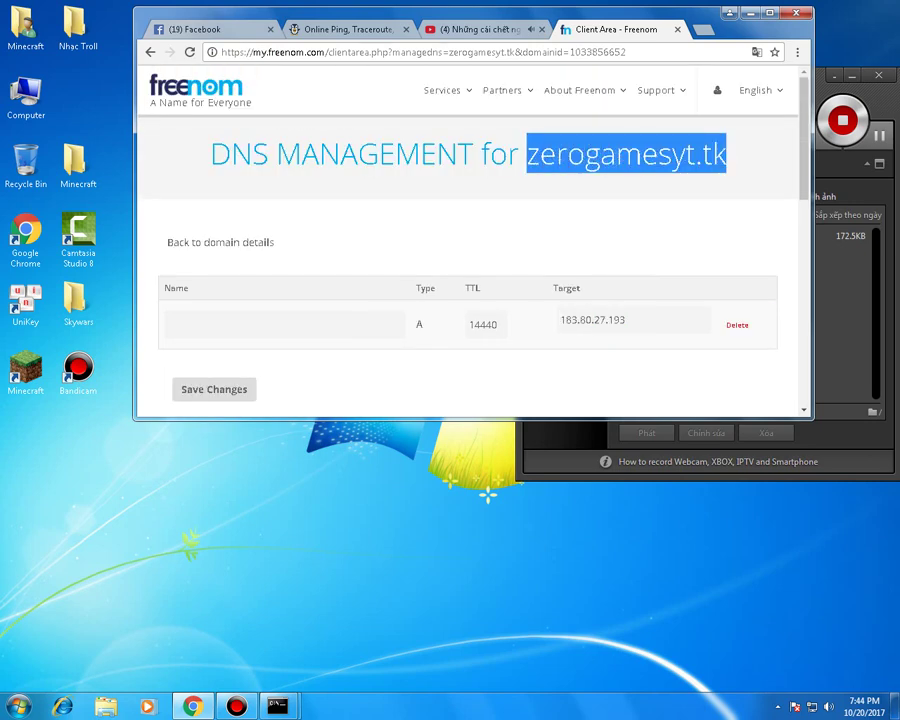
key(ctrl+2)
- Run the ping.eu port check on host zerogamesyt.tk with port 25565
click(408, 222)
key(ctrl+v)
key(ctrl+a)
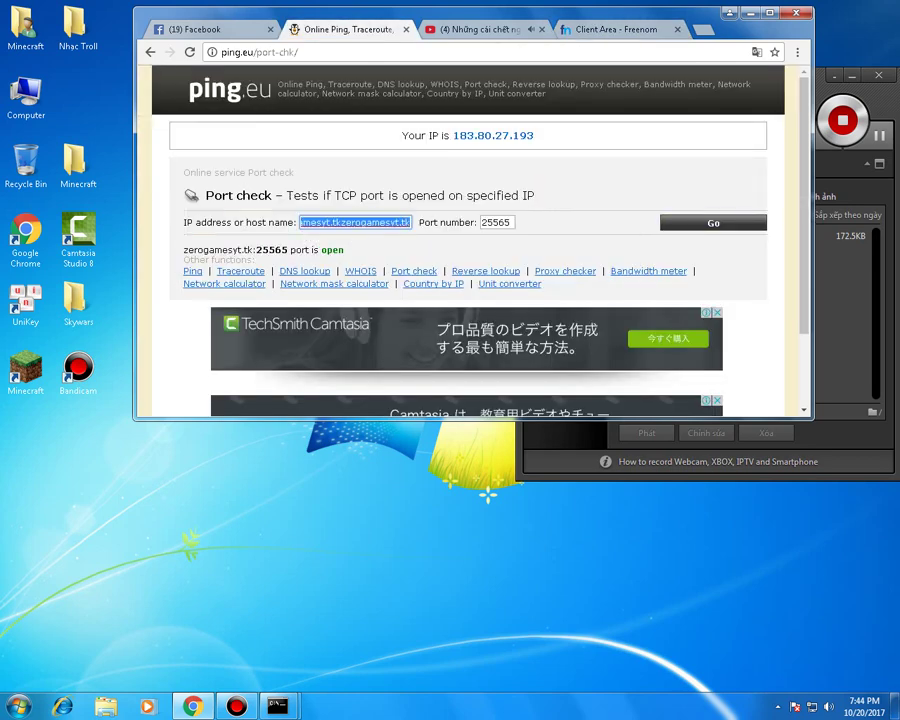
key(ctrl+v)
key(Tab)
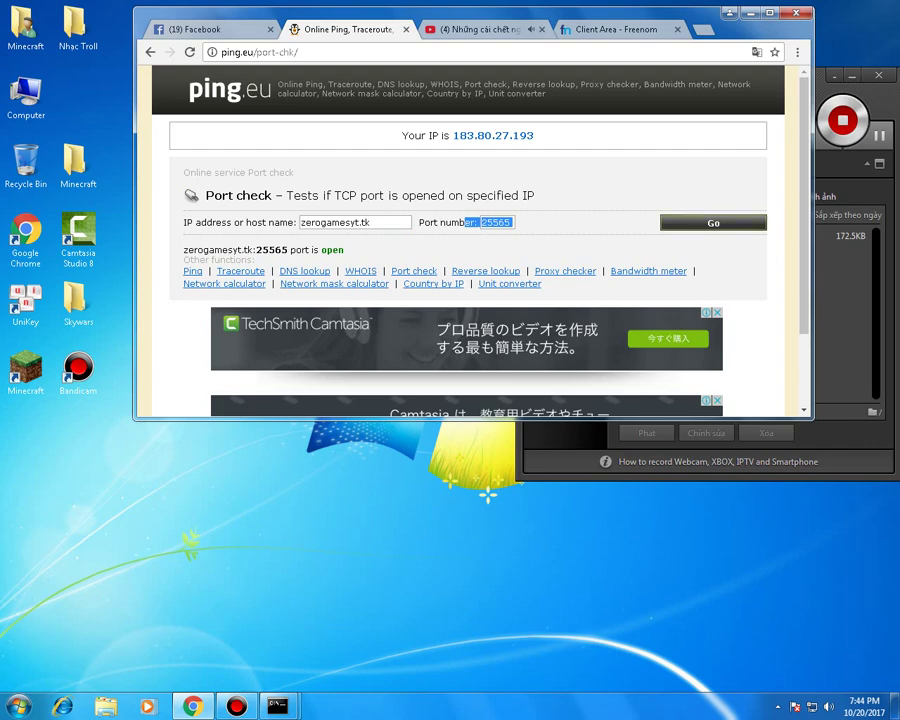
key(Return)
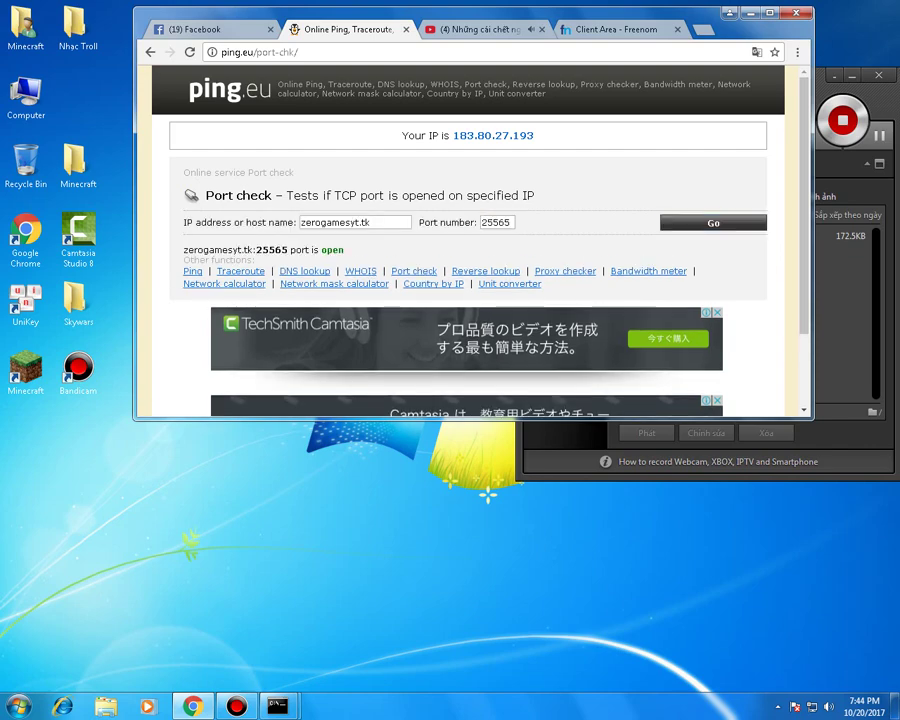
- Confirm the result reads the port is open, then close the YouTube tab
drag(256, 260, 184, 194)
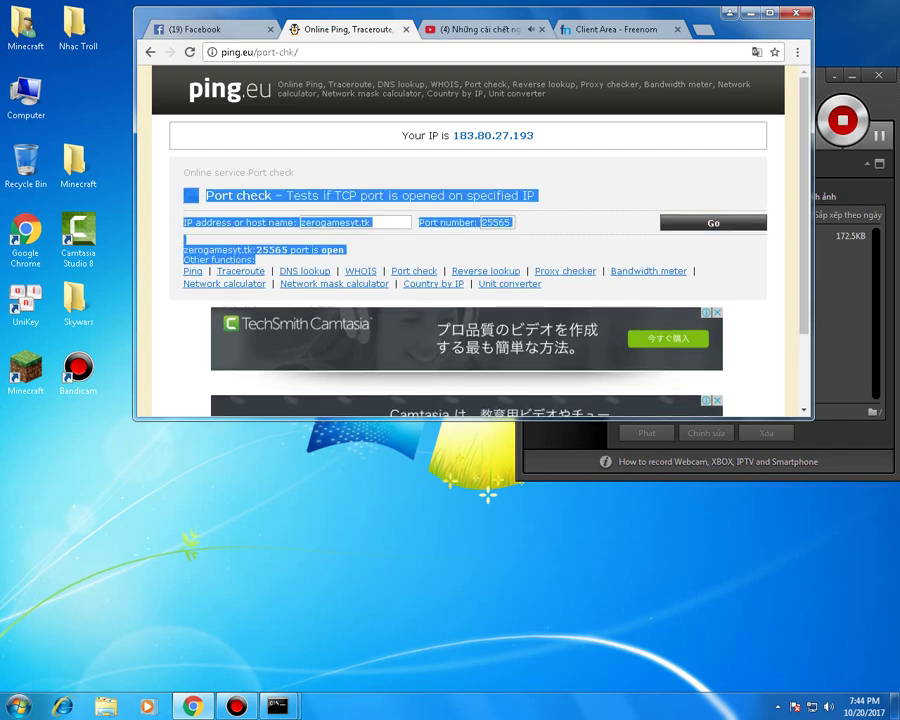
click(184, 194)
click(541, 29)
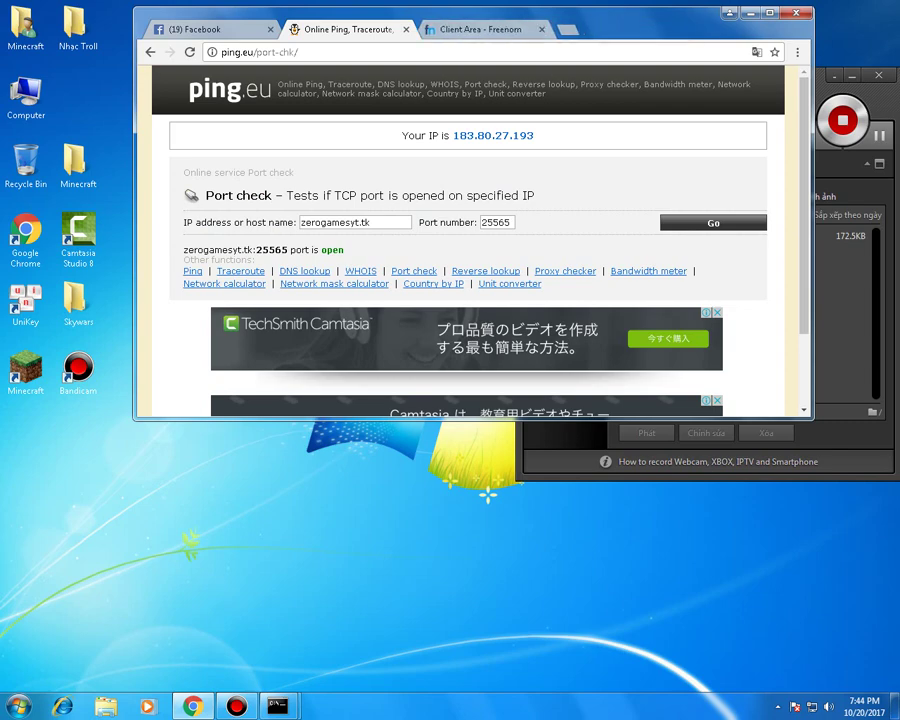